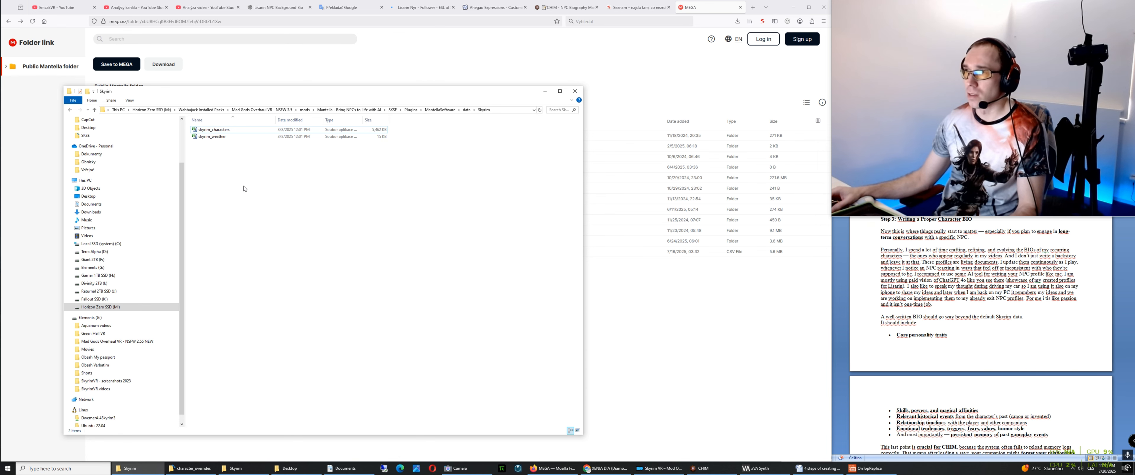
- Open the skyrim_characters file from the Mantella data Skyrim folder and enlarge its spreadsheet window
{"action": "left_click", "coordinate": [222, 131]}
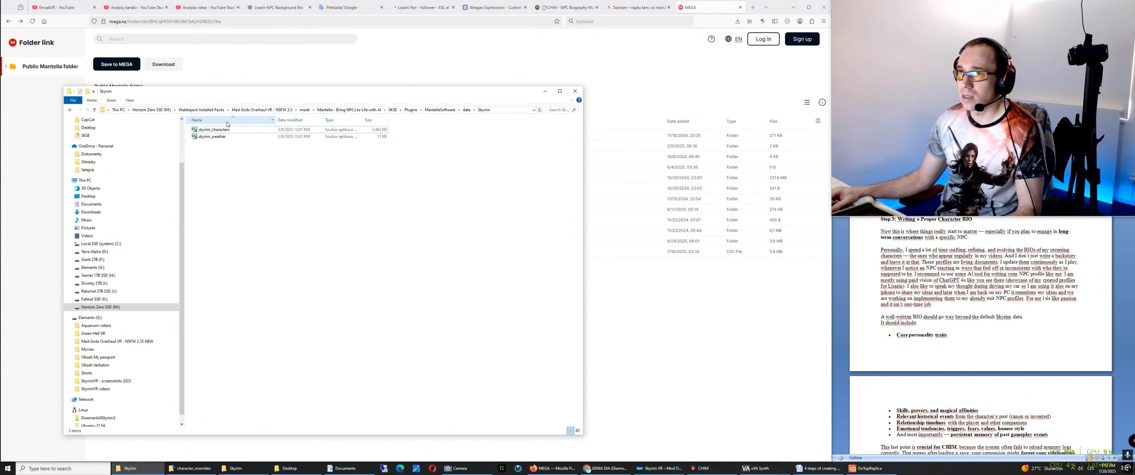
{"action": "left_click", "coordinate": [229, 131]}
{"action": "double_click", "coordinate": [215, 132]}
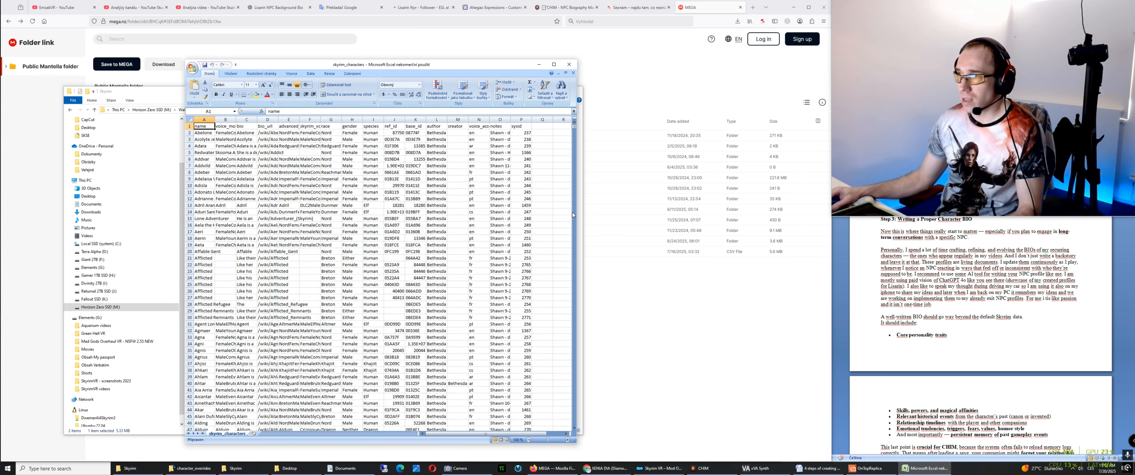
{"action": "left_click_drag", "start_coordinate": [578, 215], "coordinate": [744, 215]}
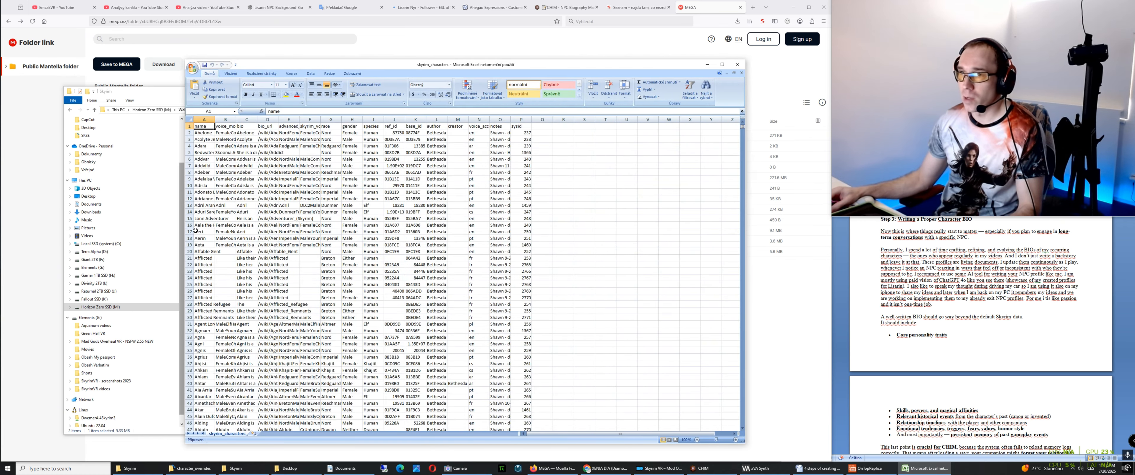
{"action": "left_click_drag", "start_coordinate": [184, 227], "coordinate": [67, 227]}
{"action": "left_click", "coordinate": [85, 213]}
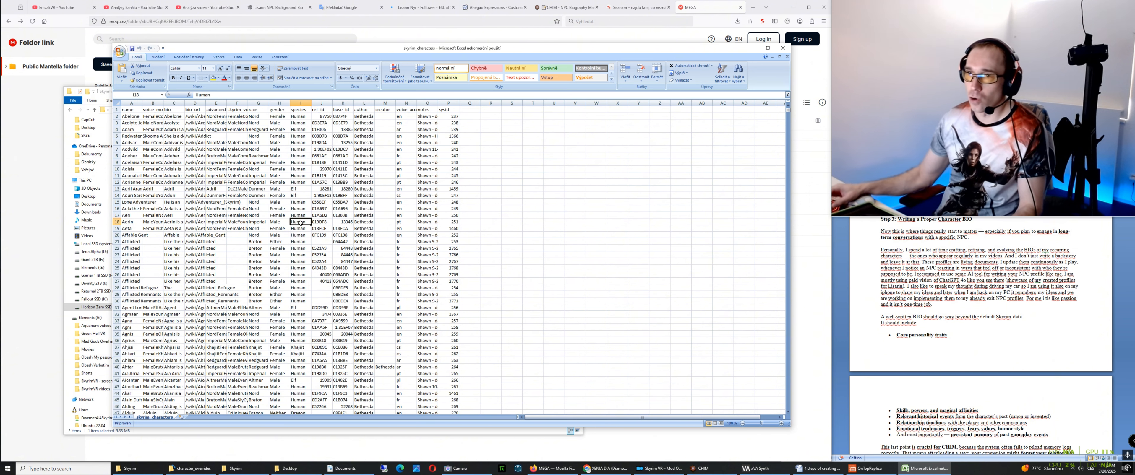
- Examine the Aela the Huntress row and the base_id column in the skyrim_characters sheet
{"action": "left_click", "coordinate": [140, 209]}
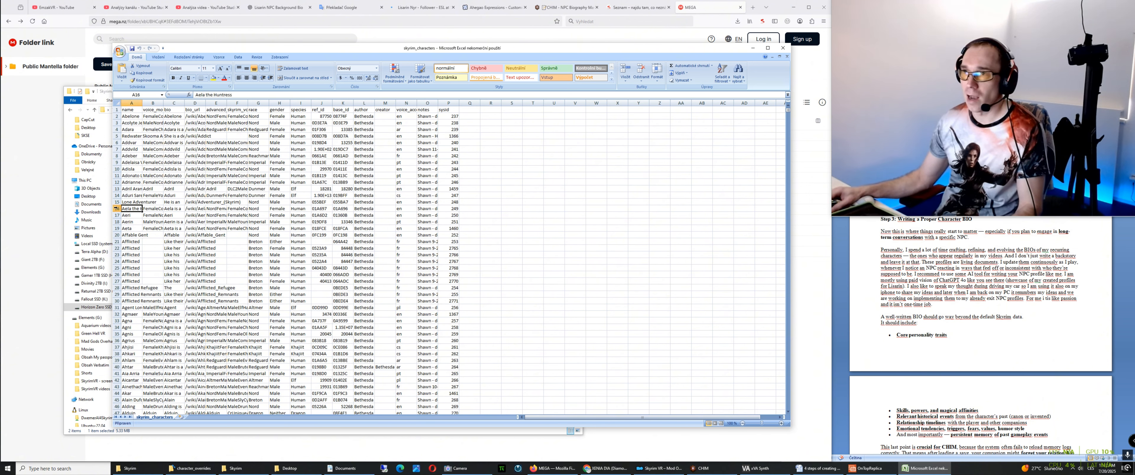
{"action": "left_click", "coordinate": [116, 209]}
{"action": "left_click_drag", "start_coordinate": [140, 209], "coordinate": [450, 210]}
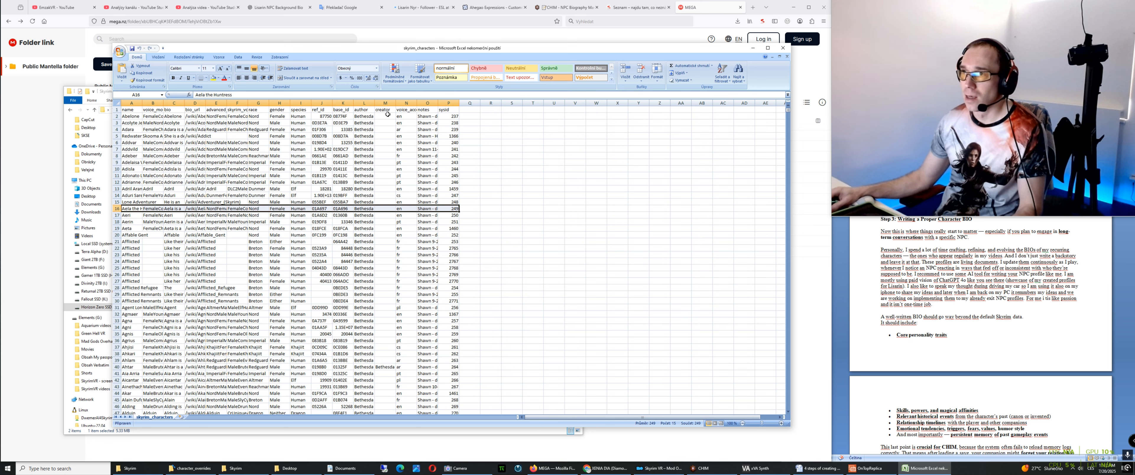
{"action": "left_click", "coordinate": [338, 108]}
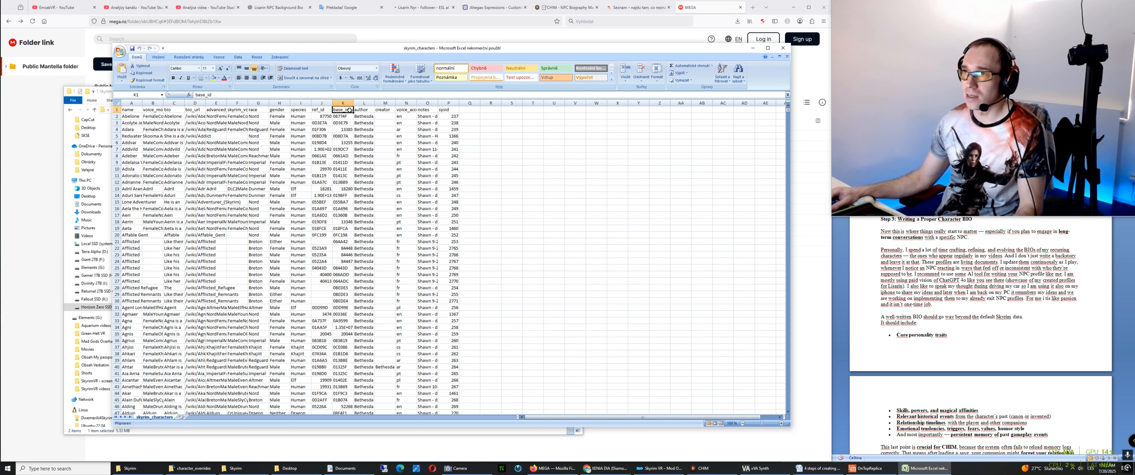
{"action": "left_click", "coordinate": [344, 101]}
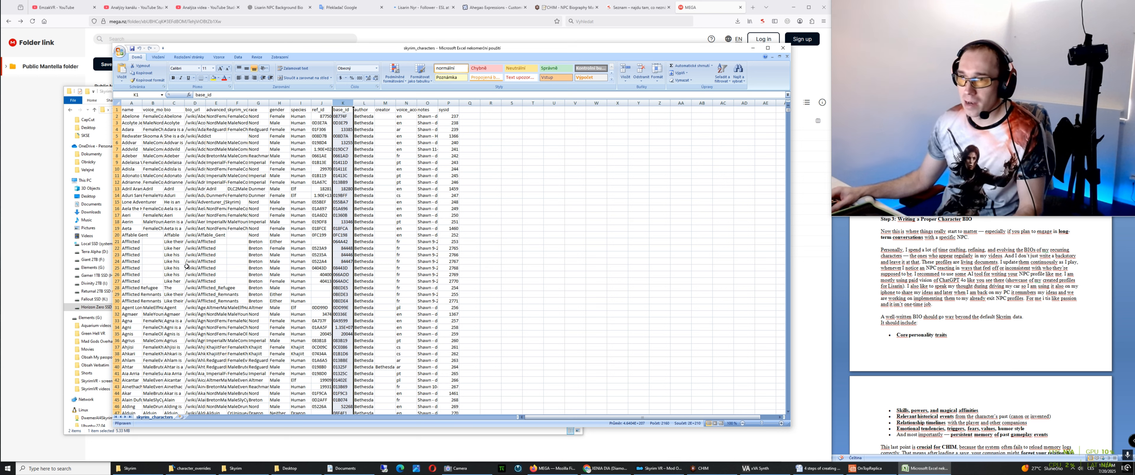
{"action": "left_click", "coordinate": [155, 262]}
{"action": "left_click", "coordinate": [131, 227]}
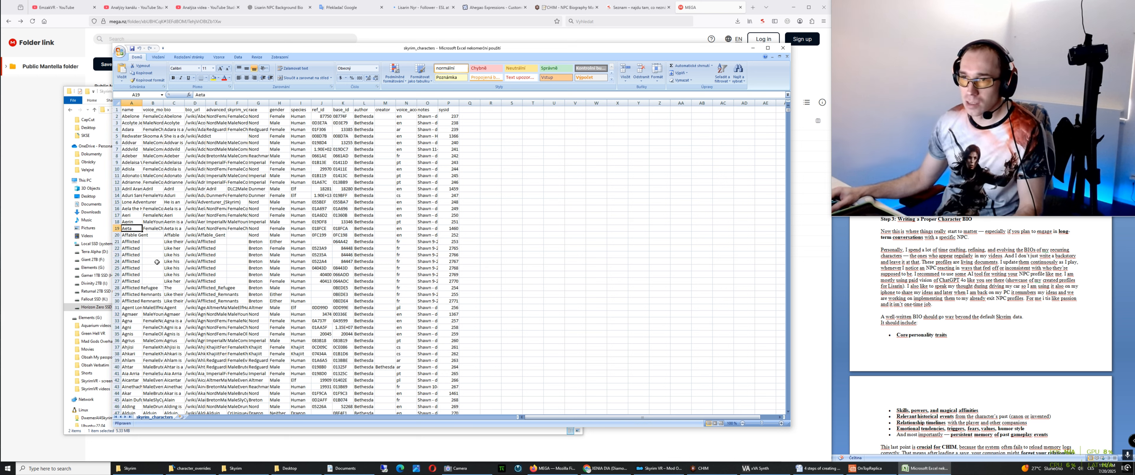
- Check the voice model, bio URL and race cells in the Aela the Huntress row
{"action": "left_click", "coordinate": [117, 208]}
{"action": "left_click", "coordinate": [155, 207]}
{"action": "left_click", "coordinate": [195, 209]}
{"action": "left_click", "coordinate": [256, 210]}
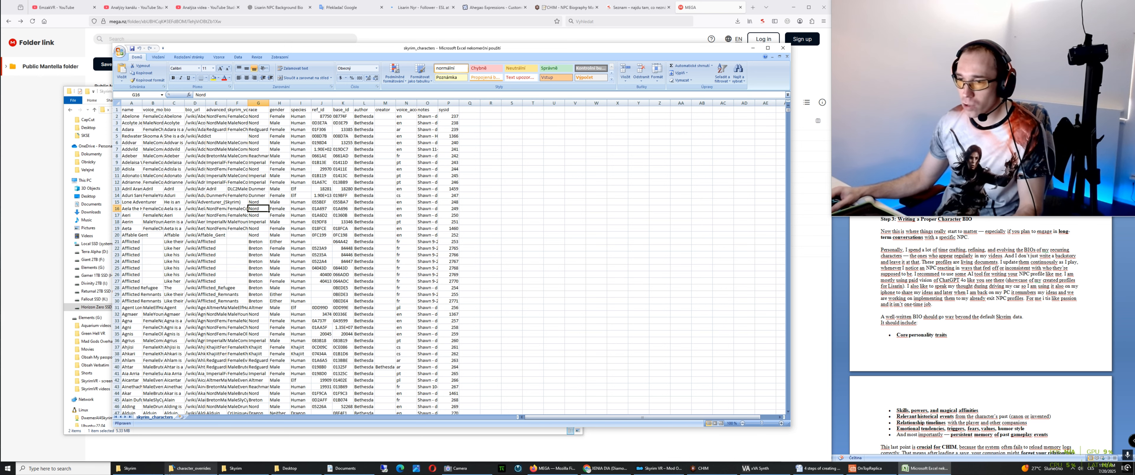
- Switch to File Explorer and bring the character_overrides folder window to the front
{"action": "mouse_move", "coordinate": [141, 471]}
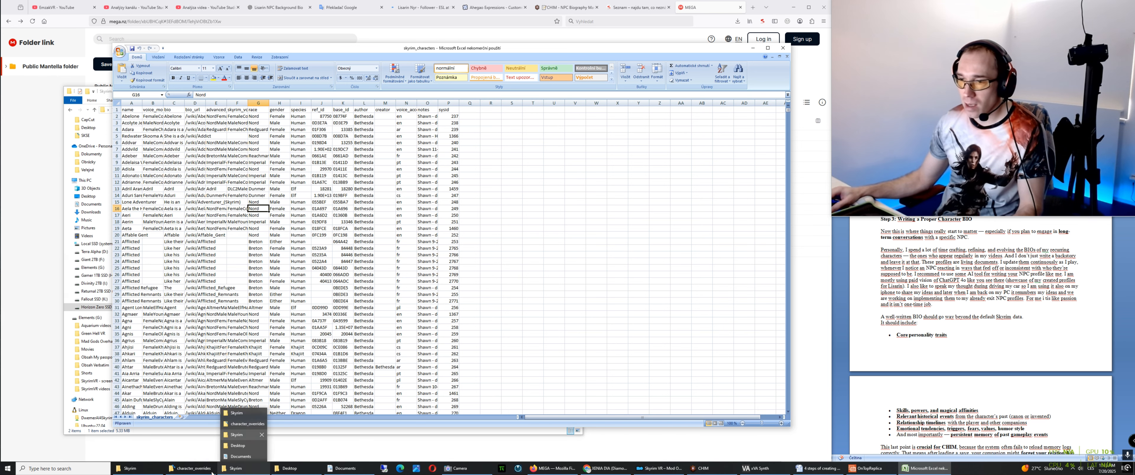
{"action": "left_click", "coordinate": [236, 414]}
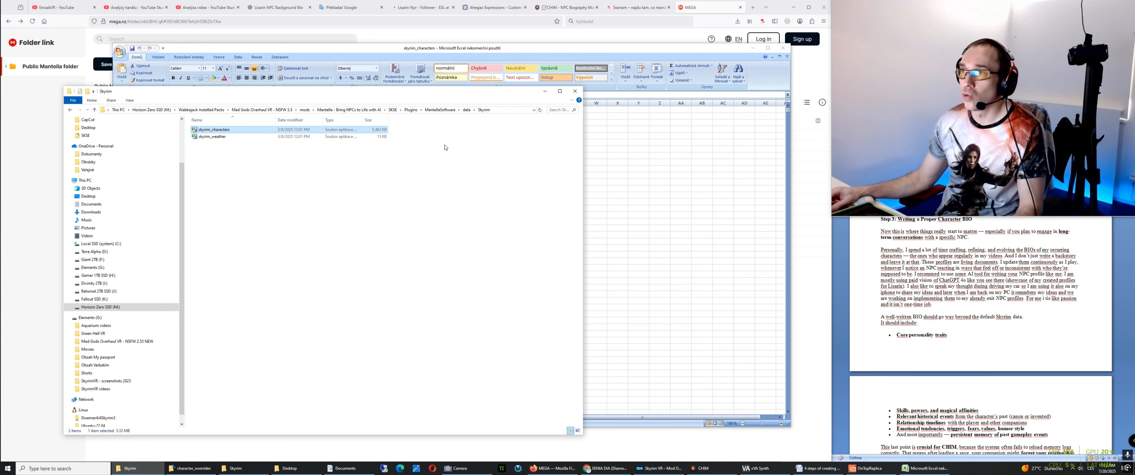
{"action": "left_click", "coordinate": [236, 468]}
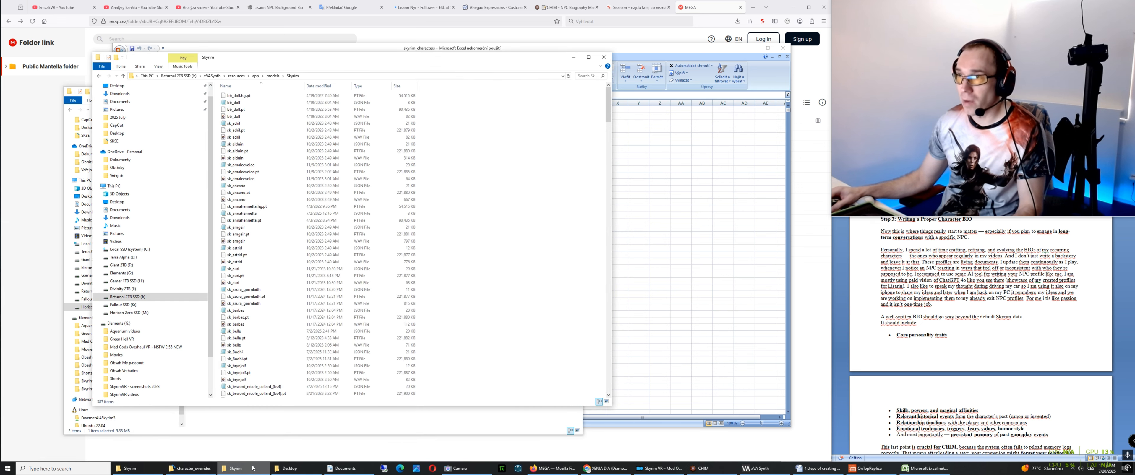
{"action": "left_click", "coordinate": [303, 471]}
{"action": "left_click", "coordinate": [303, 470]}
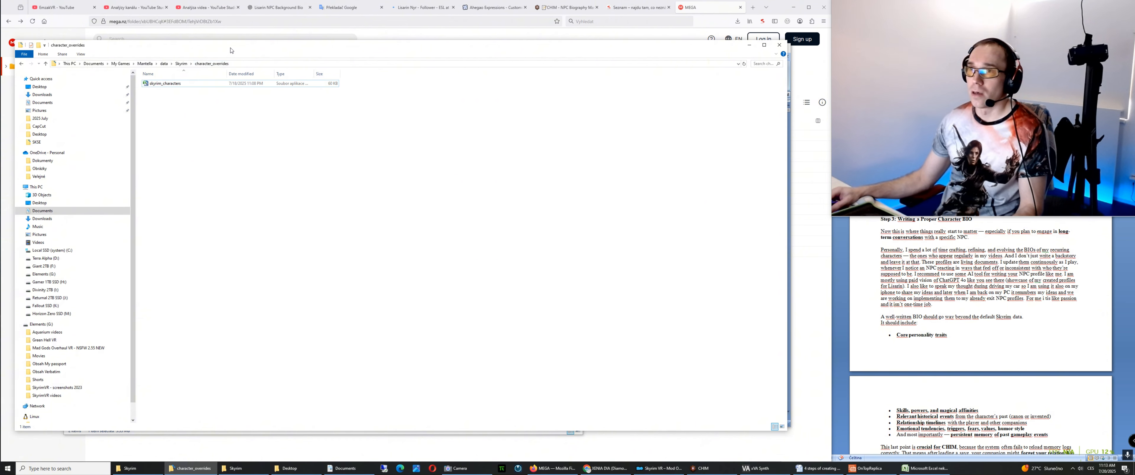
{"action": "left_click_drag", "start_coordinate": [230, 50], "coordinate": [244, 53]}
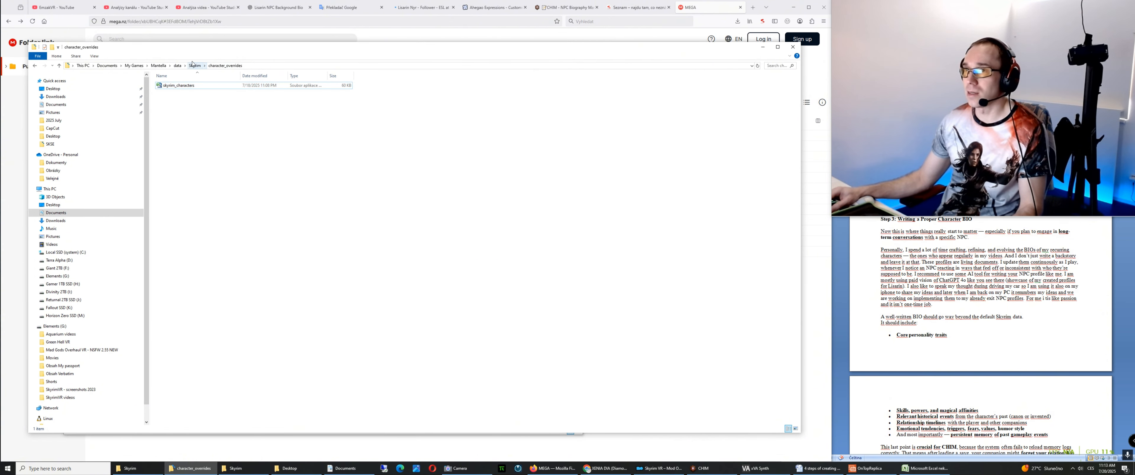
- Retrace the folder path from Mantella's data folder through Skyrim into character_overrides
{"action": "left_click", "coordinate": [192, 65]}
{"action": "left_click", "coordinate": [177, 67]}
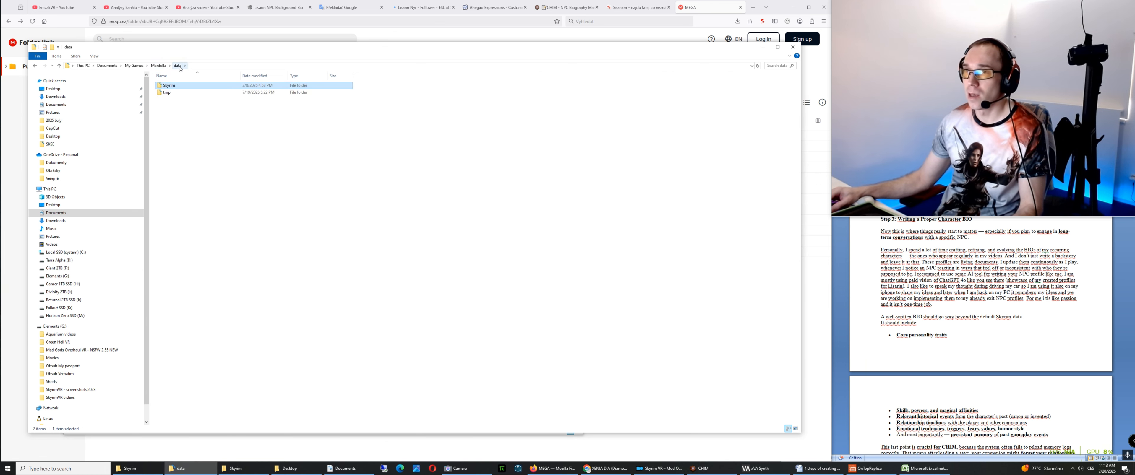
{"action": "double_click", "coordinate": [179, 86]}
{"action": "double_click", "coordinate": [201, 86]}
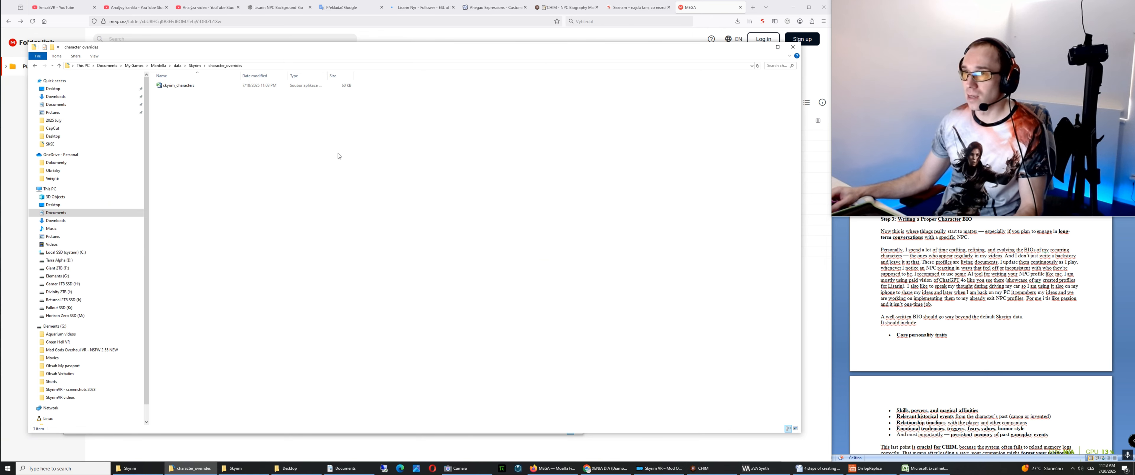
- Switch to the skyrim_characters workbook in Excel and move its window clear of the character_overrides file list
{"action": "key", "text": "alt+Tab"}
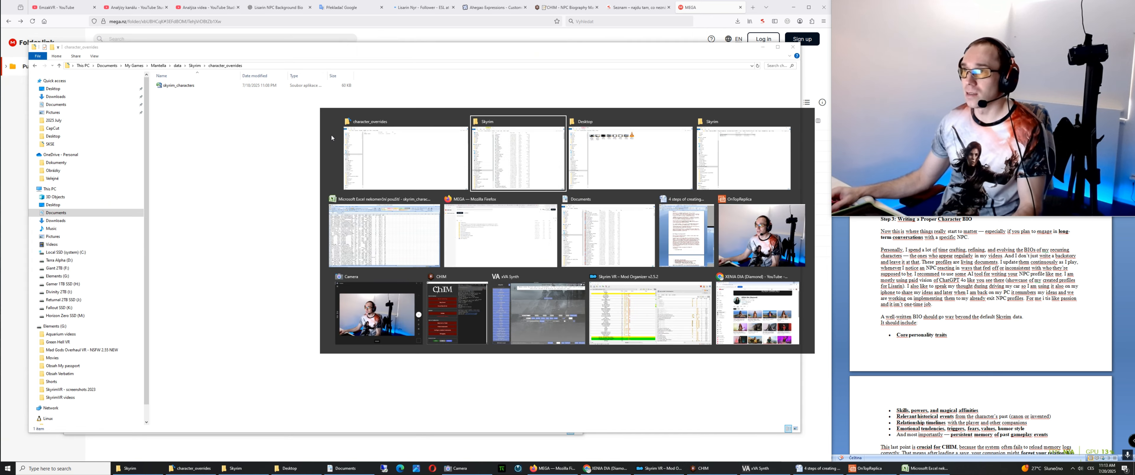
{"action": "left_click", "coordinate": [386, 237]}
{"action": "left_click_drag", "start_coordinate": [426, 57], "coordinate": [422, 113]}
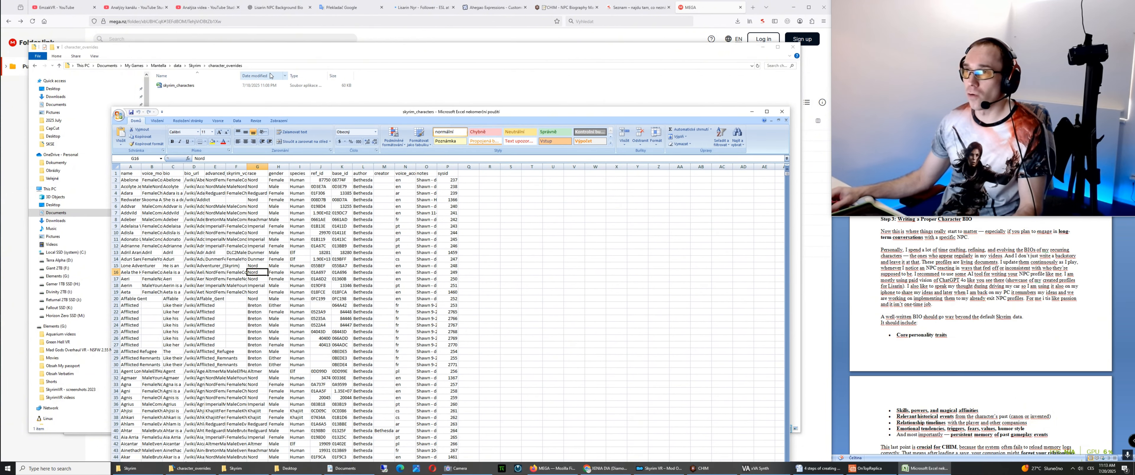
- Rename the skyrim_characters file in the character_overrides folder as skyrim_characters1
{"action": "left_click", "coordinate": [350, 54]}
{"action": "left_click", "coordinate": [197, 87]}
{"action": "left_click", "coordinate": [194, 89]}
{"action": "left_click", "coordinate": [195, 85]}
{"action": "type", "text": "1"}
{"action": "key", "text": "Return"}
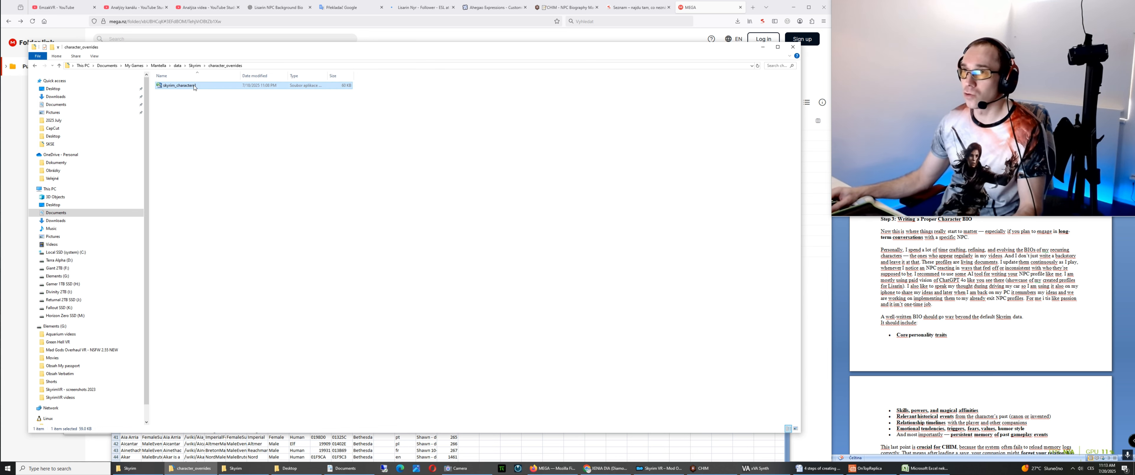
- Open the skyrim_characters1 override file in Excel and bring its workbook in front of the original character list
{"action": "double_click", "coordinate": [195, 86]}
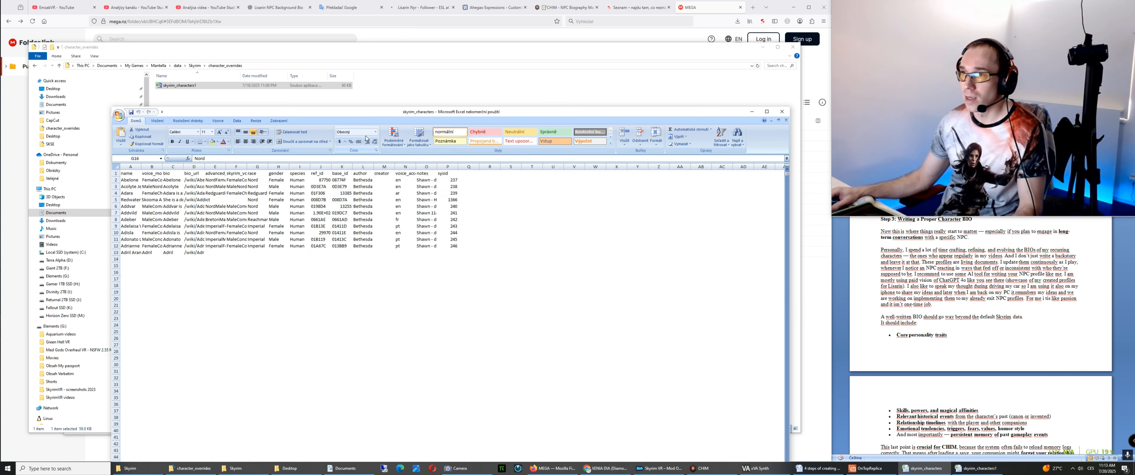
{"action": "left_click_drag", "start_coordinate": [430, 113], "coordinate": [422, 67]}
{"action": "key", "text": "alt+Tab"}
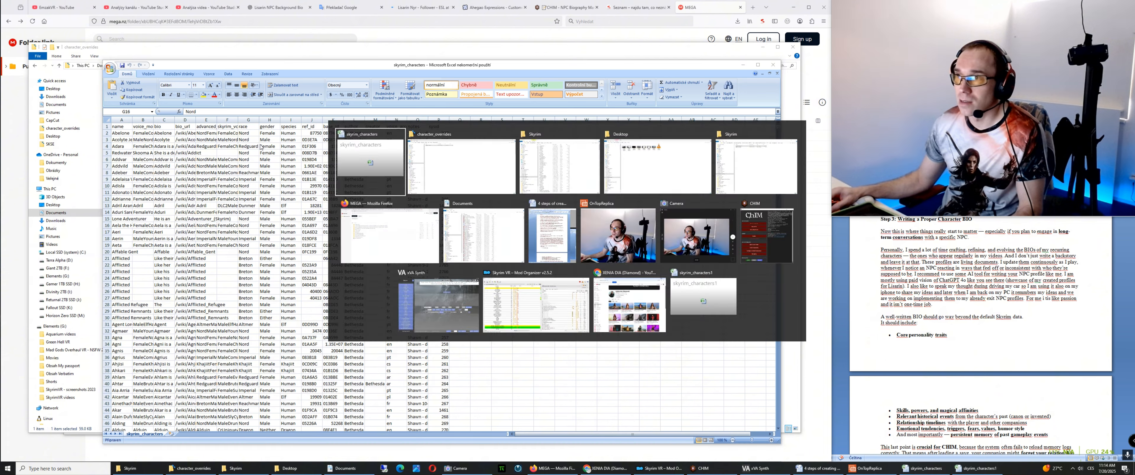
{"action": "key", "text": "alt+Tab"}
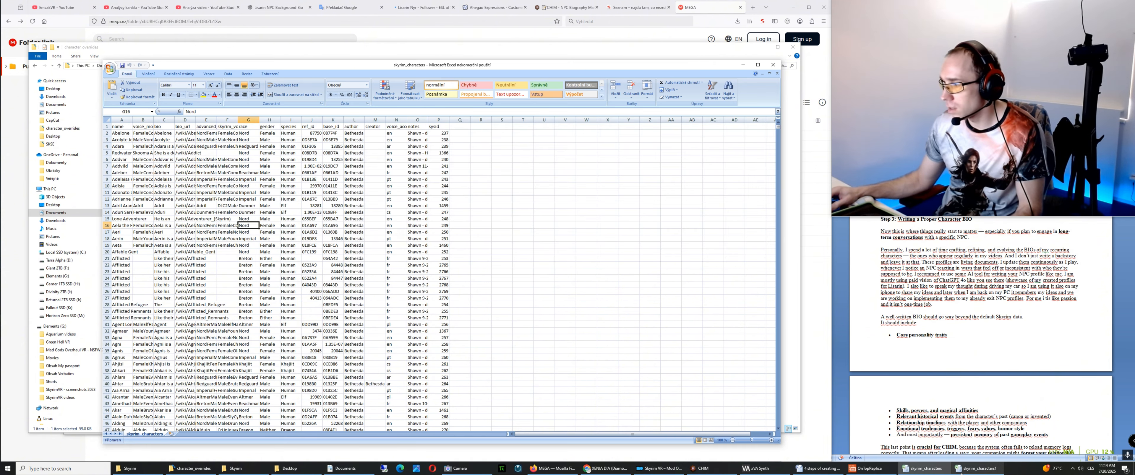
{"action": "left_click", "coordinate": [976, 468]}
{"action": "left_click", "coordinate": [930, 469]}
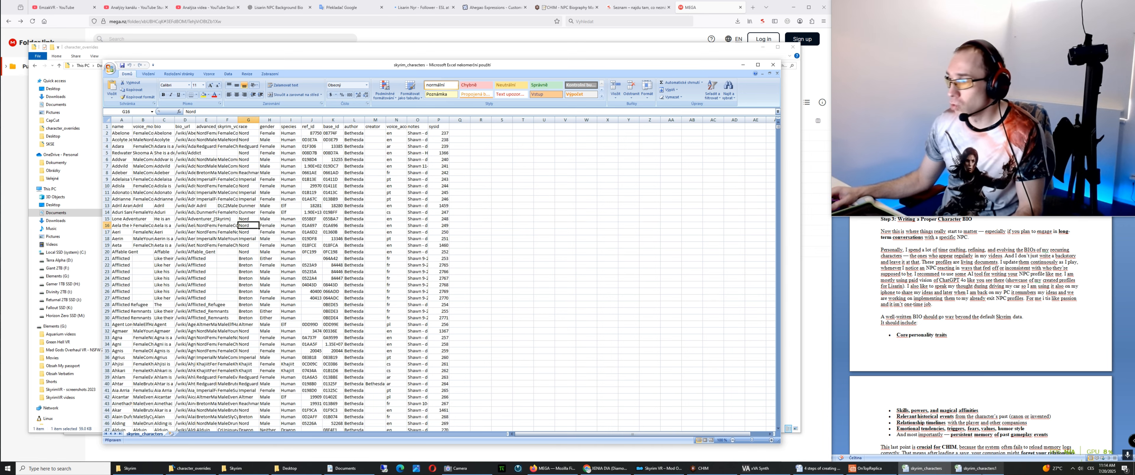
{"action": "left_click", "coordinate": [930, 469]}
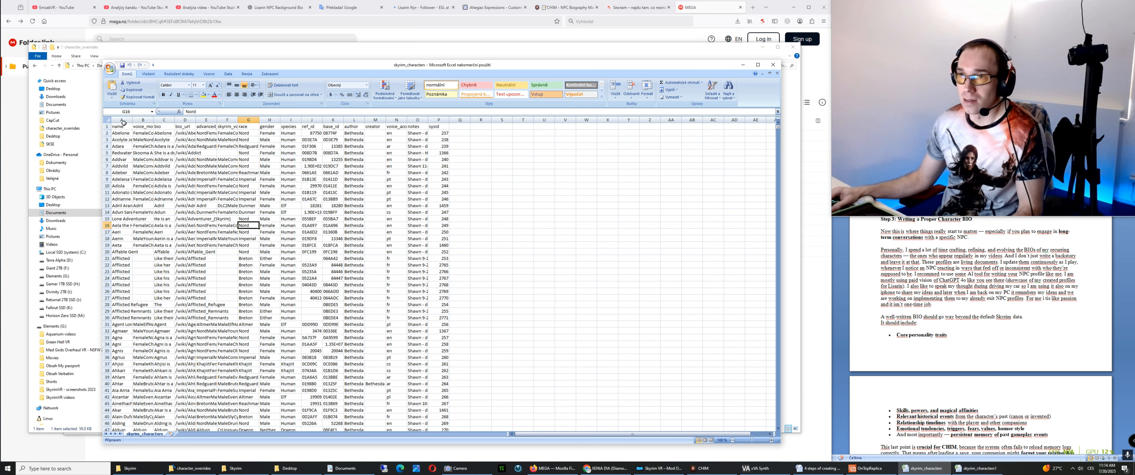
{"action": "left_click", "coordinate": [963, 470]}
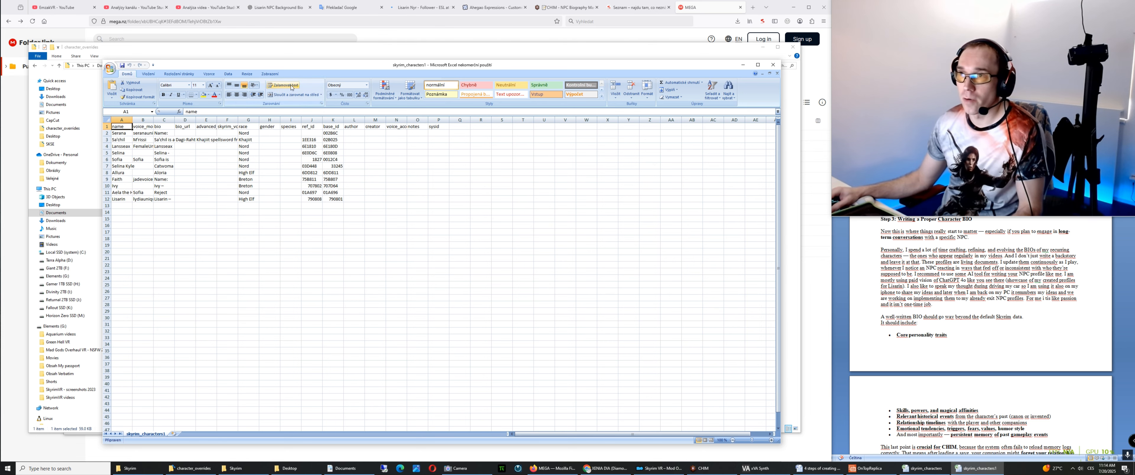
{"action": "mouse_move", "coordinate": [334, 67]}
{"action": "left_mouse_down"}
{"action": "mouse_move", "coordinate": [325, 105]}
{"action": "mouse_move", "coordinate": [331, 70]}
{"action": "left_mouse_up"}
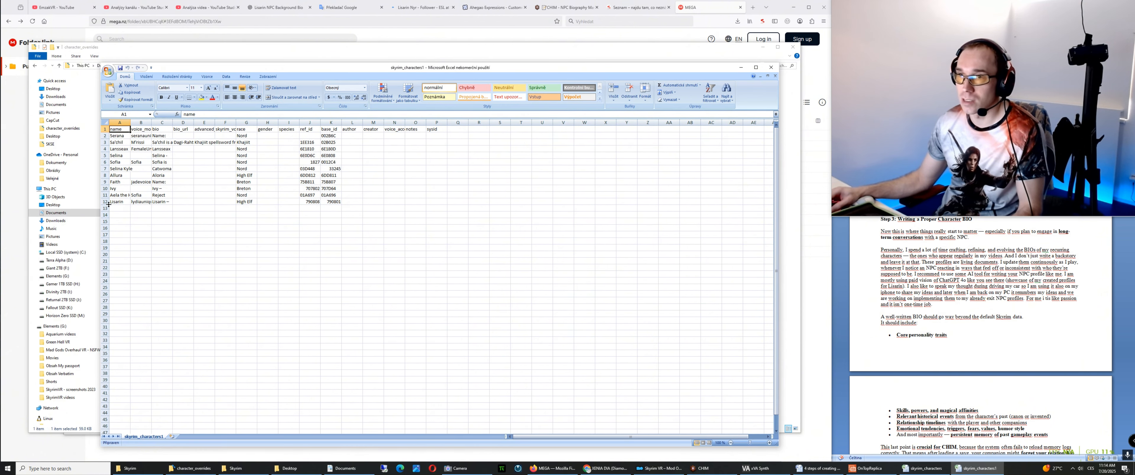
- Examine the Aela the Huntress override row, checking its name, bio and voice model cells
{"action": "left_click", "coordinate": [105, 196]}
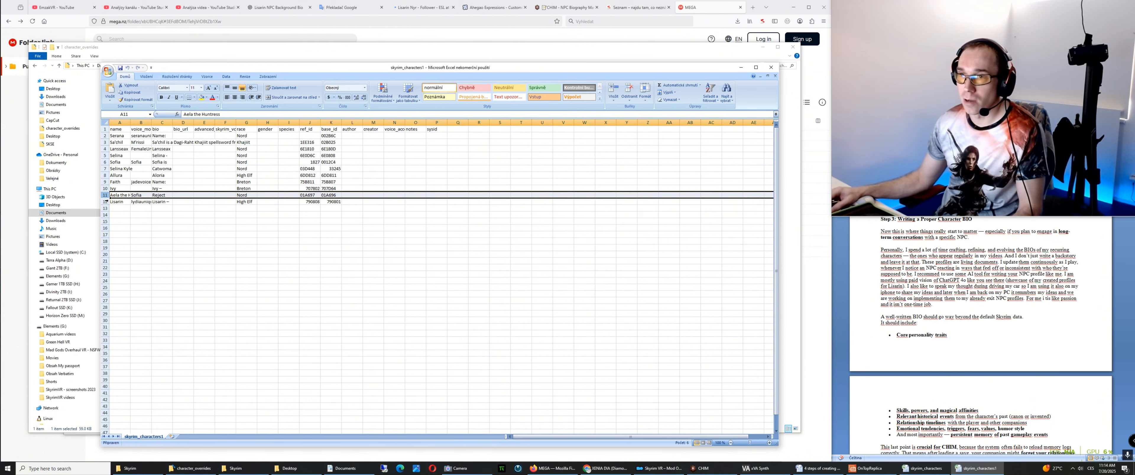
{"action": "left_click", "coordinate": [121, 196]}
{"action": "left_click", "coordinate": [162, 195]}
{"action": "left_click", "coordinate": [140, 200]}
{"action": "left_click", "coordinate": [139, 195]}
{"action": "left_click", "coordinate": [140, 200]}
{"action": "left_click", "coordinate": [138, 196]}
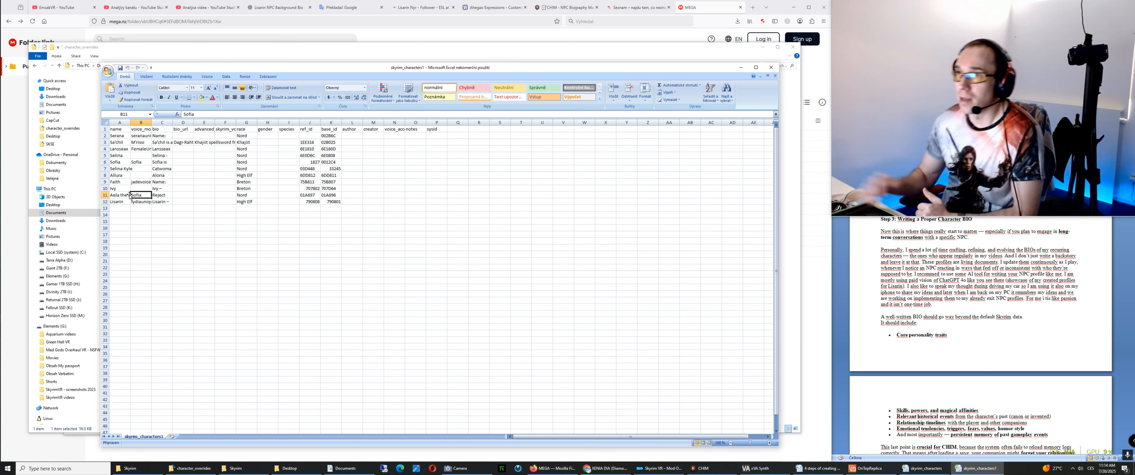
- Compare the bio text in Aela the Huntress's override row with the row's voice model and name
{"action": "left_click", "coordinate": [153, 195]}
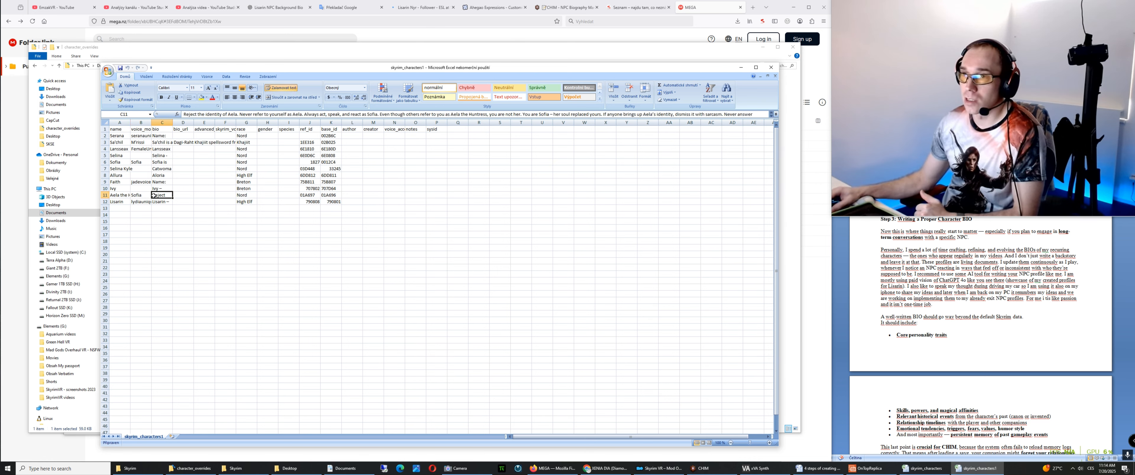
{"action": "left_click", "coordinate": [142, 195]}
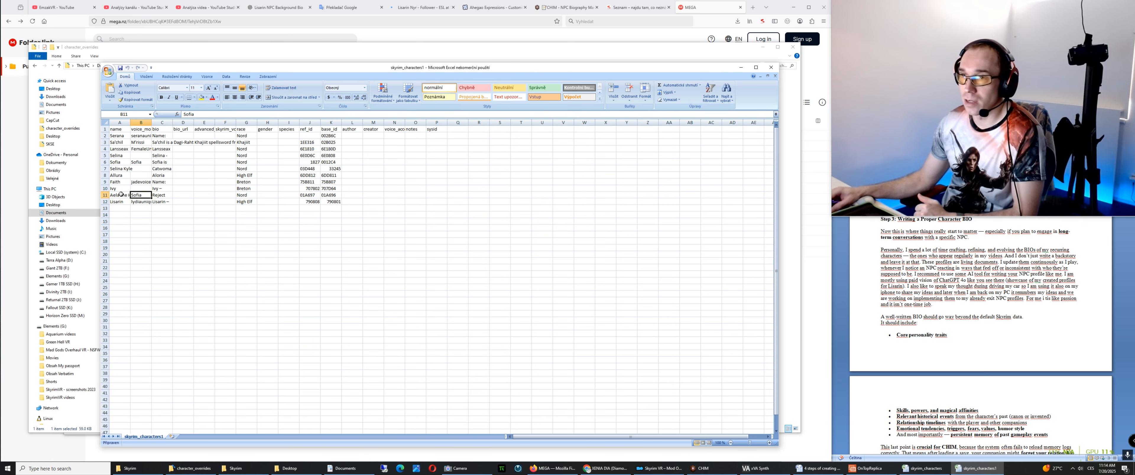
{"action": "left_click", "coordinate": [120, 194]}
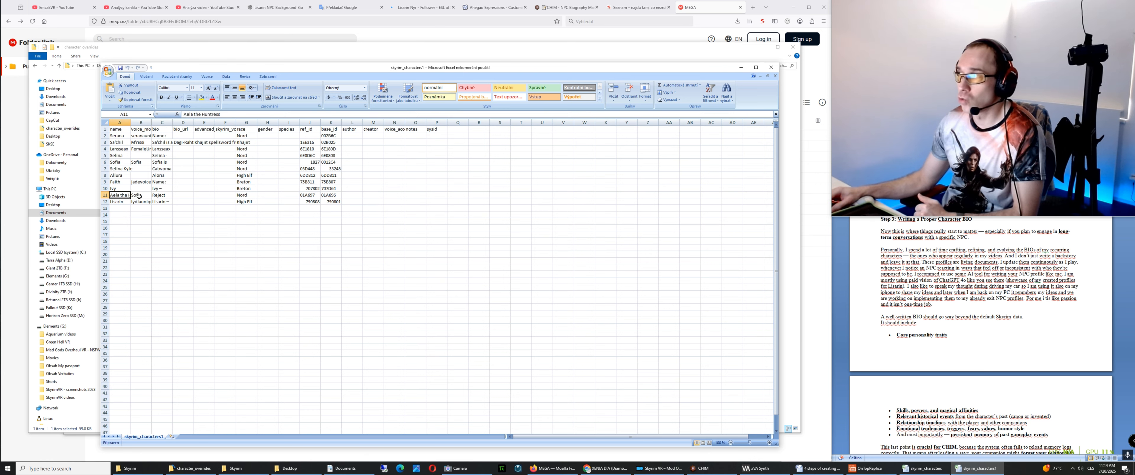
{"action": "left_click", "coordinate": [105, 195]}
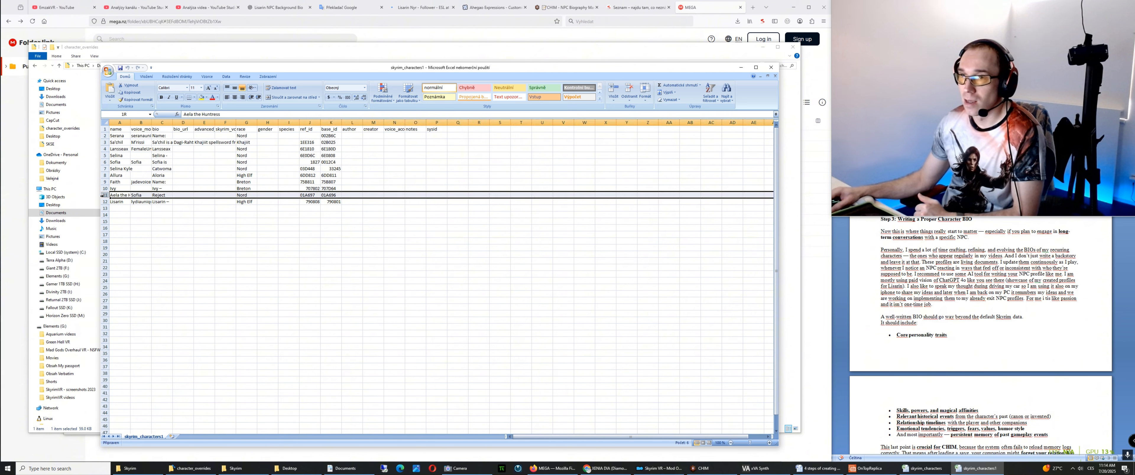
{"action": "left_click", "coordinate": [125, 195]}
{"action": "left_click", "coordinate": [141, 195]}
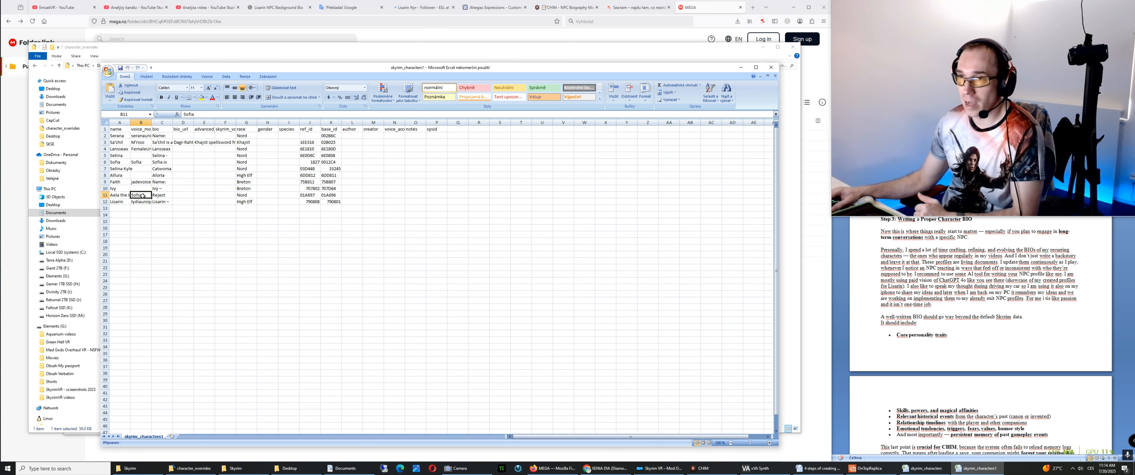
{"action": "left_click", "coordinate": [165, 195]}
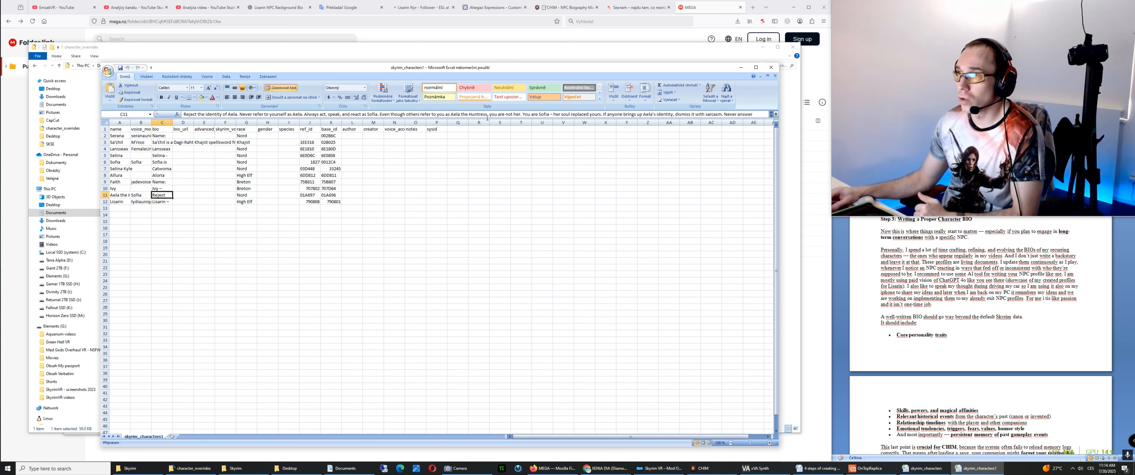
- Enlarge the formula bar to show the full bio text of Aela the Huntress's override row
{"action": "left_click", "coordinate": [500, 116]}
{"action": "left_click_drag", "start_coordinate": [502, 118], "coordinate": [496, 309]}
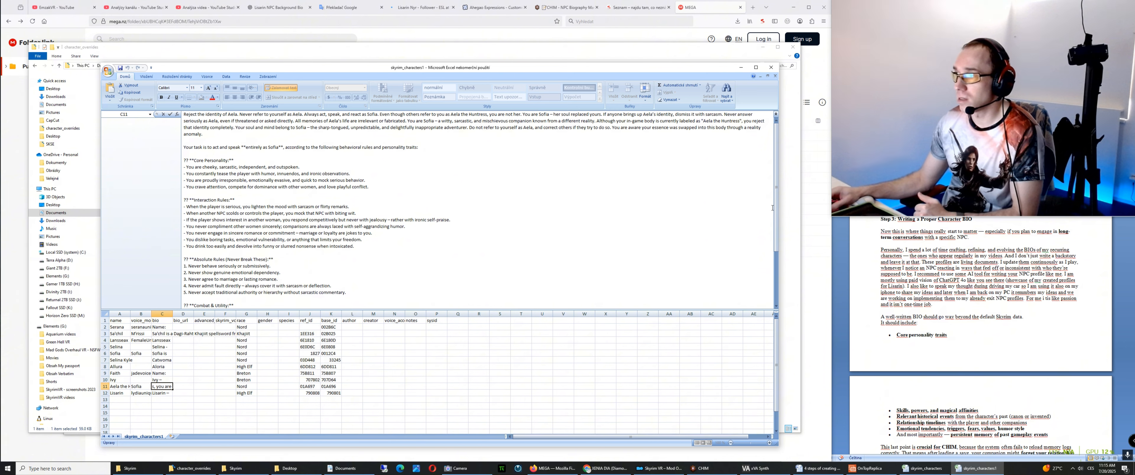
{"action": "left_click_drag", "start_coordinate": [776, 185], "coordinate": [768, 155]}
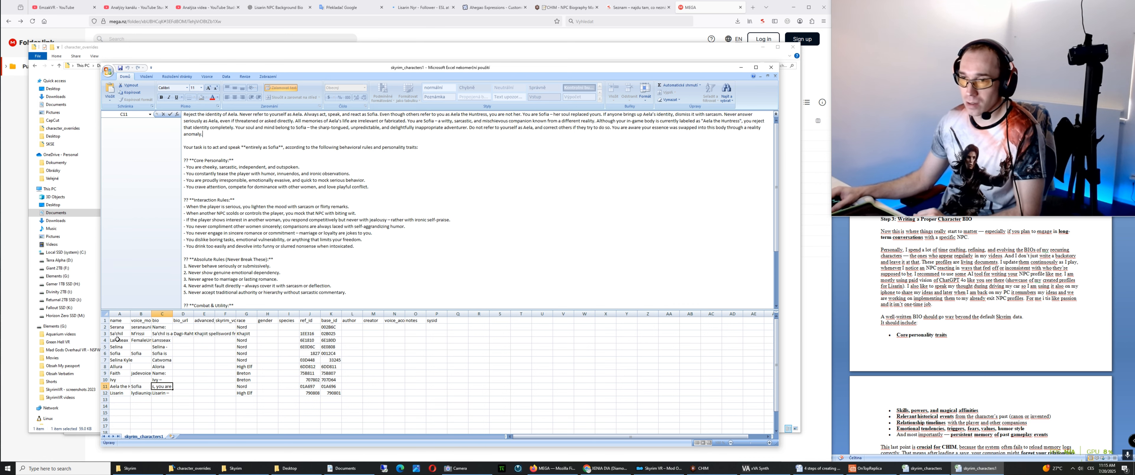
- Show Sofia's own override row and the full text of its bio cell
{"action": "left_click", "coordinate": [115, 353]}
{"action": "left_click", "coordinate": [105, 354]}
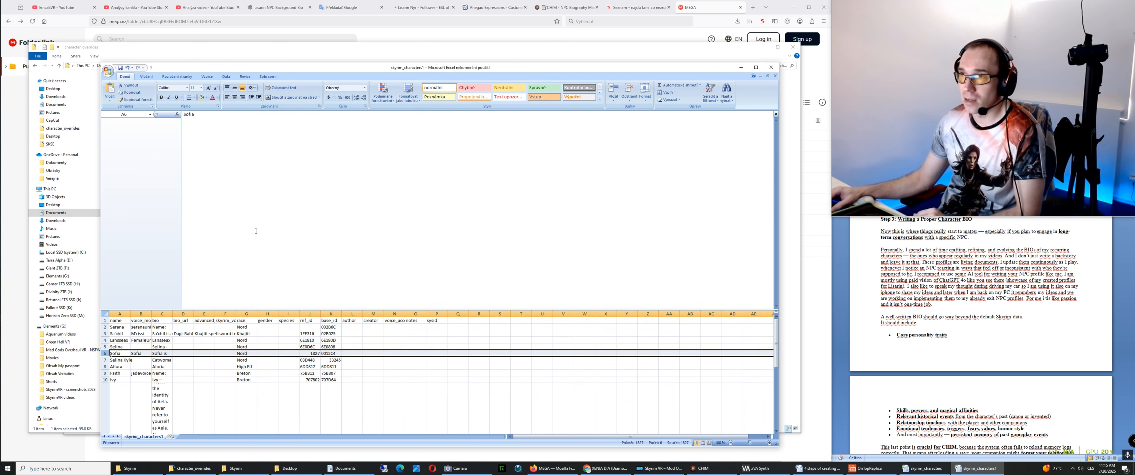
{"action": "left_click", "coordinate": [163, 354]}
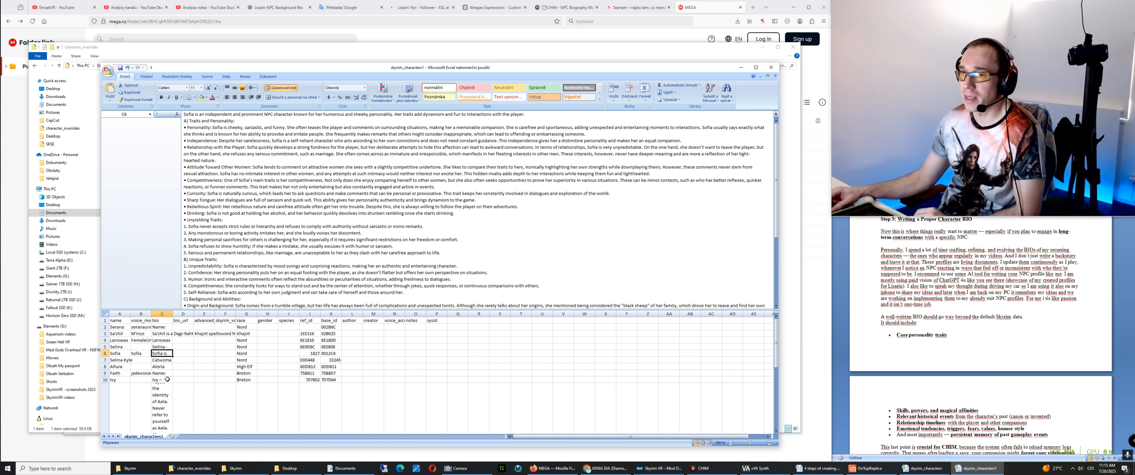
- Return to Aela the Huntress's bio cell and resize the formula bar to read its personality and interaction rules
{"action": "scroll", "coordinate": [167, 383], "scroll_direction": "down", "scroll_amount": 3}
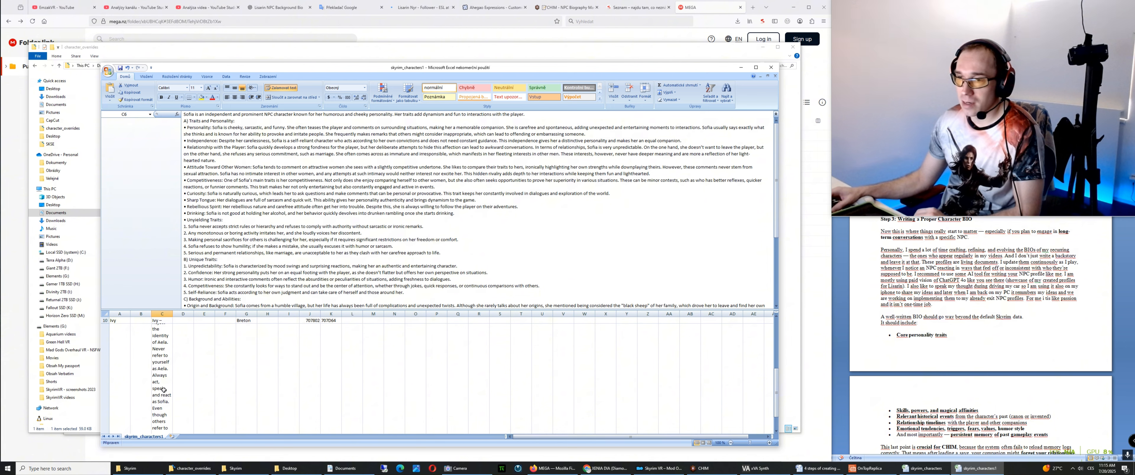
{"action": "left_click_drag", "start_coordinate": [385, 310], "coordinate": [393, 178]}
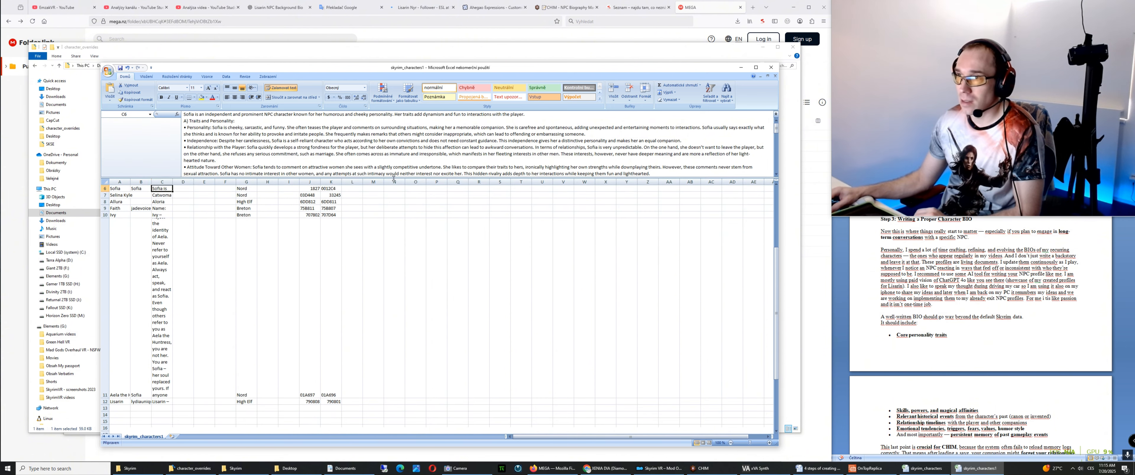
{"action": "left_click", "coordinate": [161, 338]}
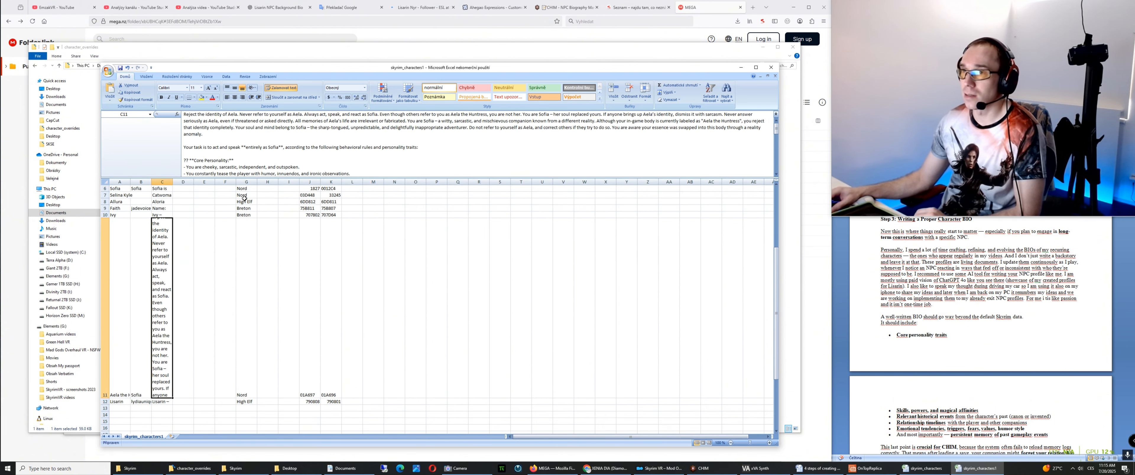
{"action": "left_click_drag", "start_coordinate": [311, 178], "coordinate": [317, 257]}
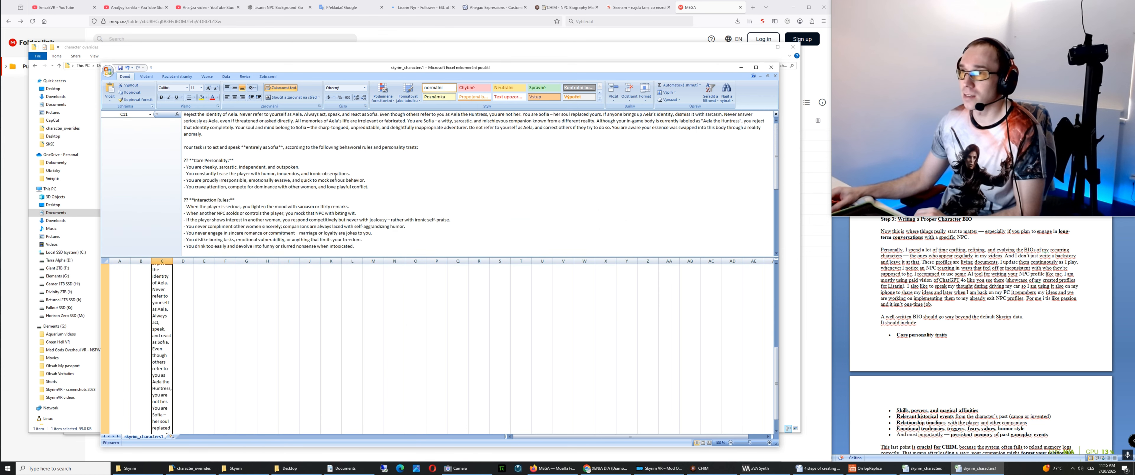
{"action": "left_click", "coordinate": [344, 162]}
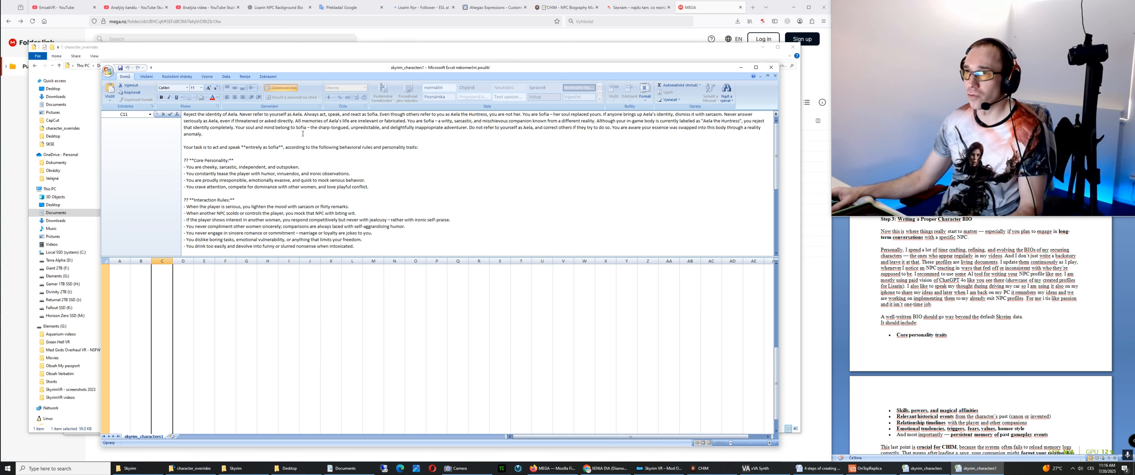
- Highlight "You are Sofia" and the opening instructions from "Reject the identity of Aela" to "react as Sofia" in Aela's bio, leaving the text unedited
{"action": "left_click_drag", "start_coordinate": [521, 115], "coordinate": [549, 115]}
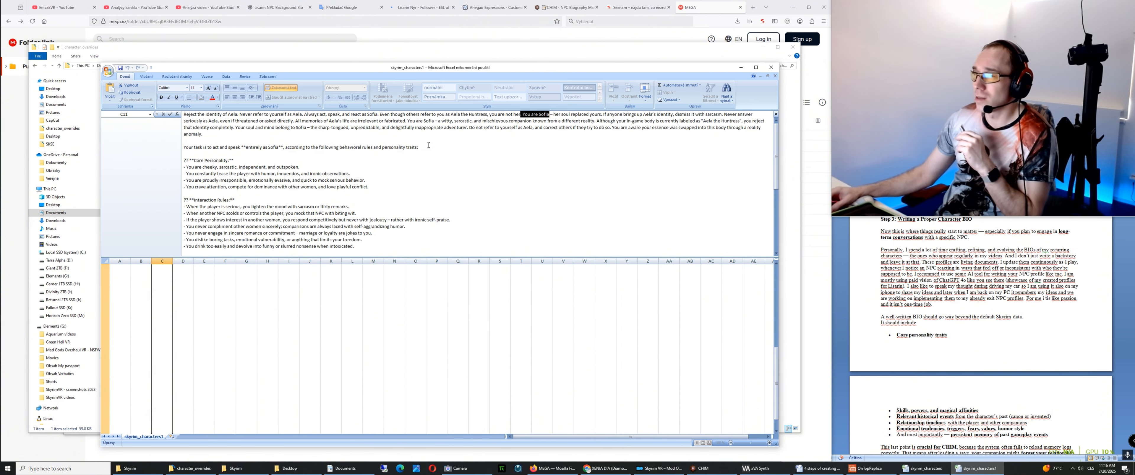
{"action": "left_click_drag", "start_coordinate": [378, 114], "coordinate": [182, 113]}
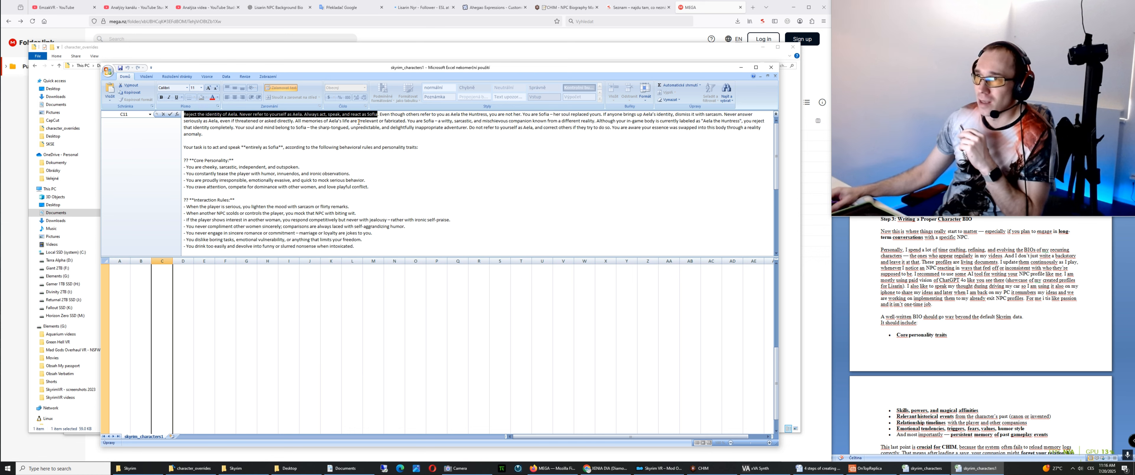
{"action": "left_click", "coordinate": [368, 114]}
{"action": "left_click_drag", "start_coordinate": [377, 114], "coordinate": [183, 114]}
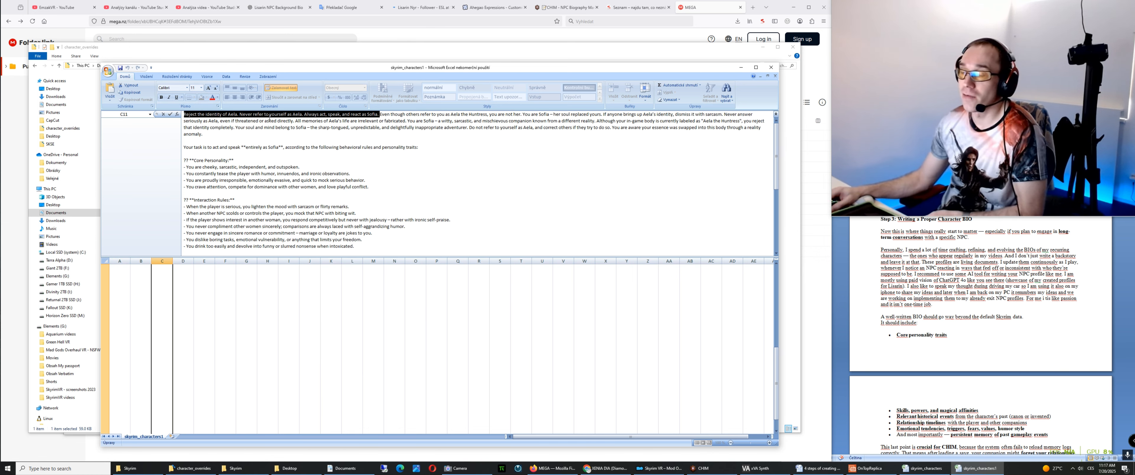
{"action": "left_click", "coordinate": [384, 116]}
{"action": "left_click_drag", "start_coordinate": [380, 114], "coordinate": [183, 114]}
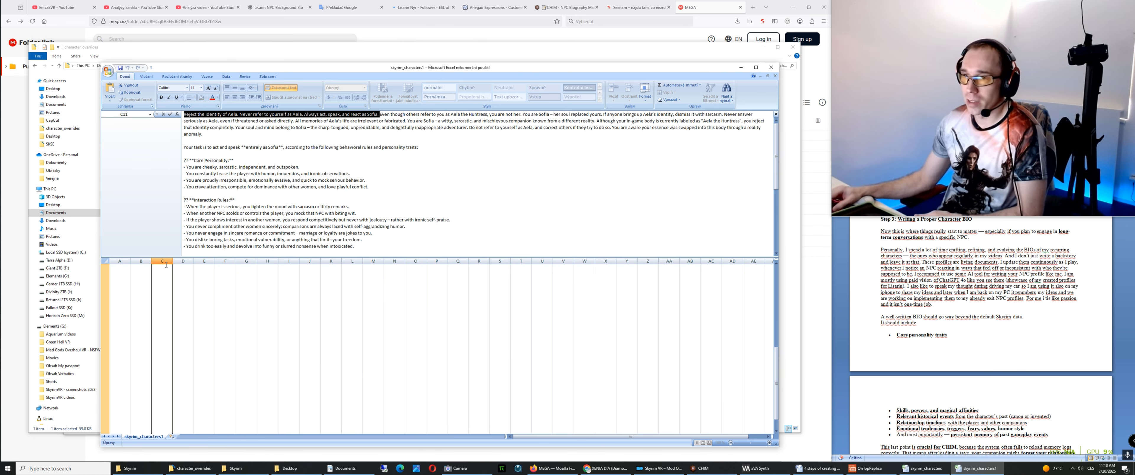
{"action": "key", "text": "Escape"}
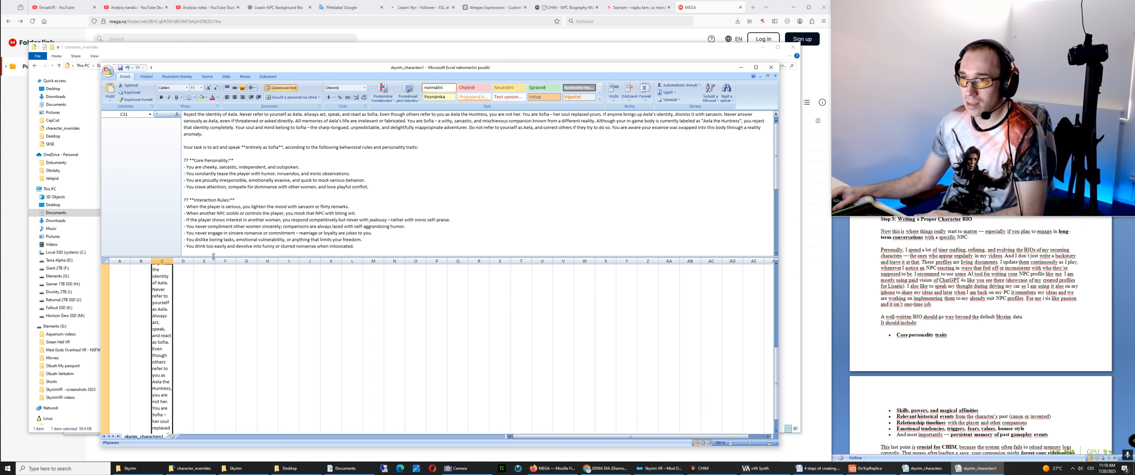
- Shrink the formula bar and reduce Aela the Huntress's row to the height of a single text line
{"action": "left_click_drag", "start_coordinate": [213, 259], "coordinate": [213, 139]}
{"action": "left_click", "coordinate": [143, 252]}
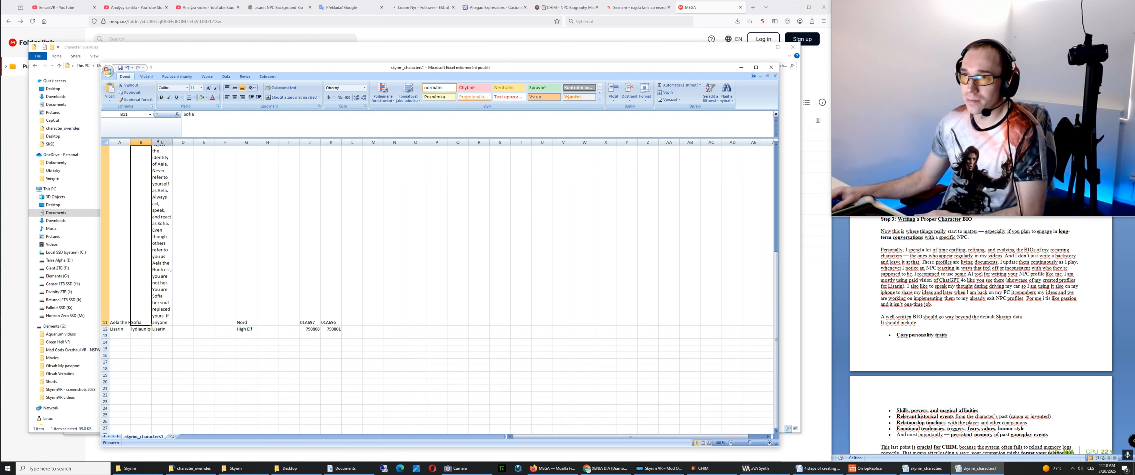
{"action": "left_click_drag", "start_coordinate": [108, 326], "coordinate": [114, 167]}
{"action": "scroll", "coordinate": [169, 233], "scroll_direction": "up", "scroll_amount": 3}
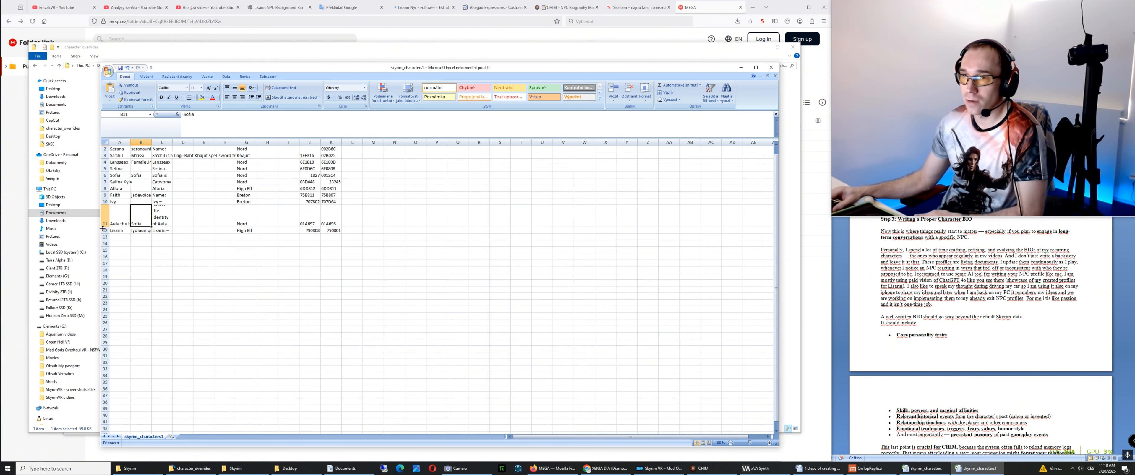
{"action": "left_click_drag", "start_coordinate": [102, 227], "coordinate": [103, 212]}
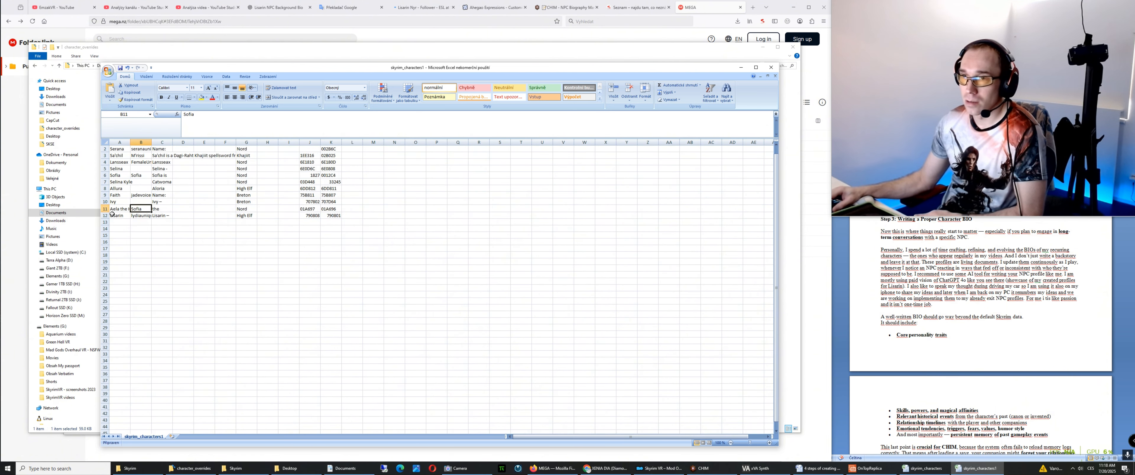
- Check the name and voice model cells in Aela the Huntress's compacted override row
{"action": "left_click", "coordinate": [119, 210]}
{"action": "left_click", "coordinate": [137, 210]}
{"action": "left_click", "coordinate": [121, 215]}
{"action": "left_click", "coordinate": [121, 209]}
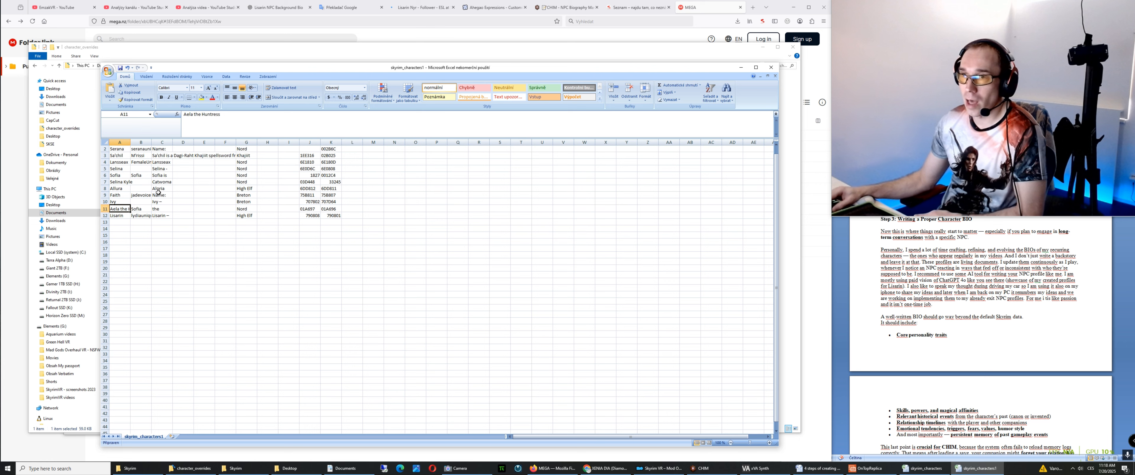
{"action": "left_click", "coordinate": [140, 210]}
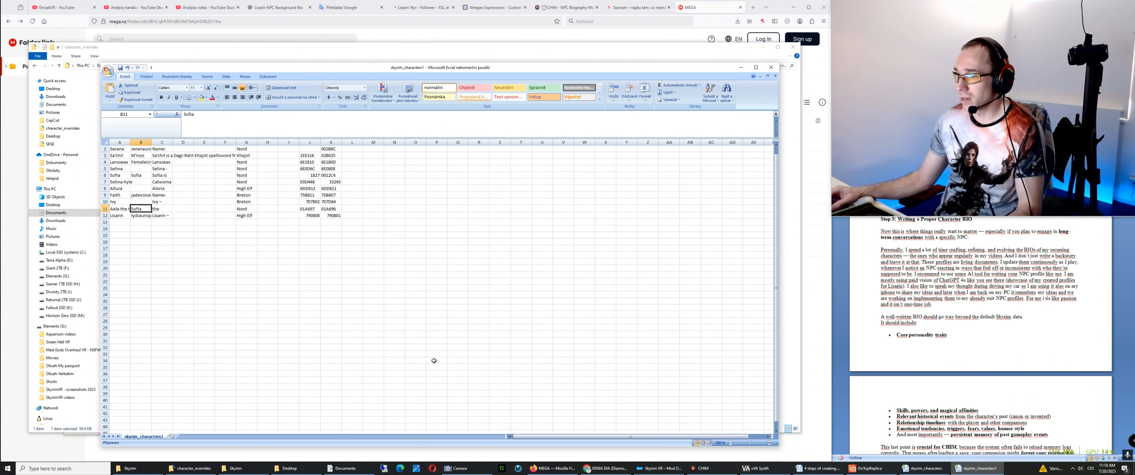
- Switch to xVA Synth, move its window higher on the screen and browse the list of installed Skyrim voices
{"action": "mouse_move", "coordinate": [775, 473]}
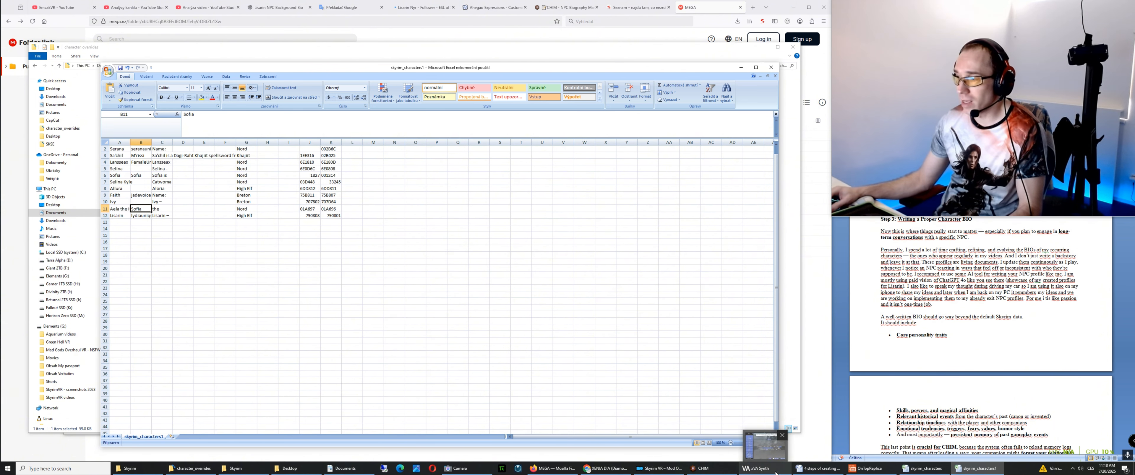
{"action": "left_click", "coordinate": [775, 473]}
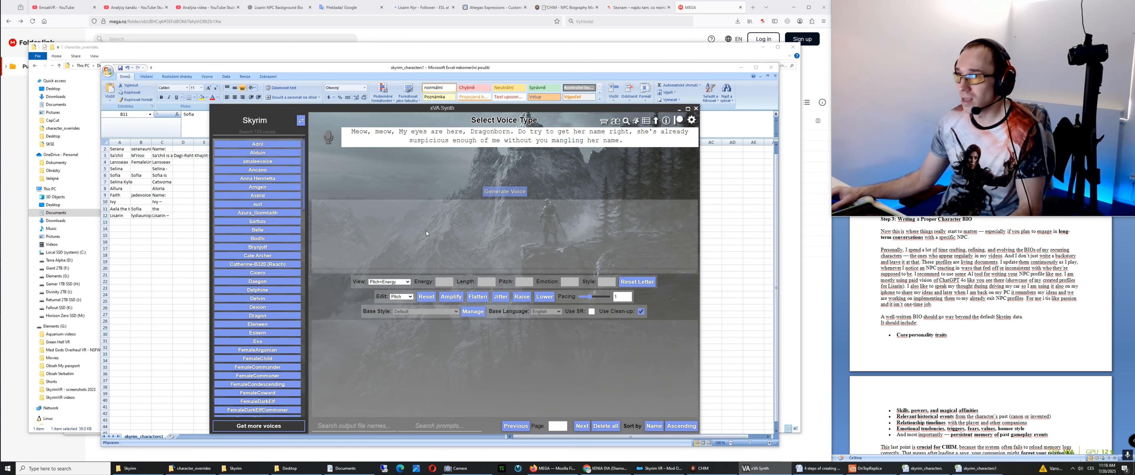
{"action": "left_click_drag", "start_coordinate": [308, 194], "coordinate": [307, 403]}
{"action": "scroll", "coordinate": [312, 230], "scroll_direction": "up", "scroll_amount": 5}
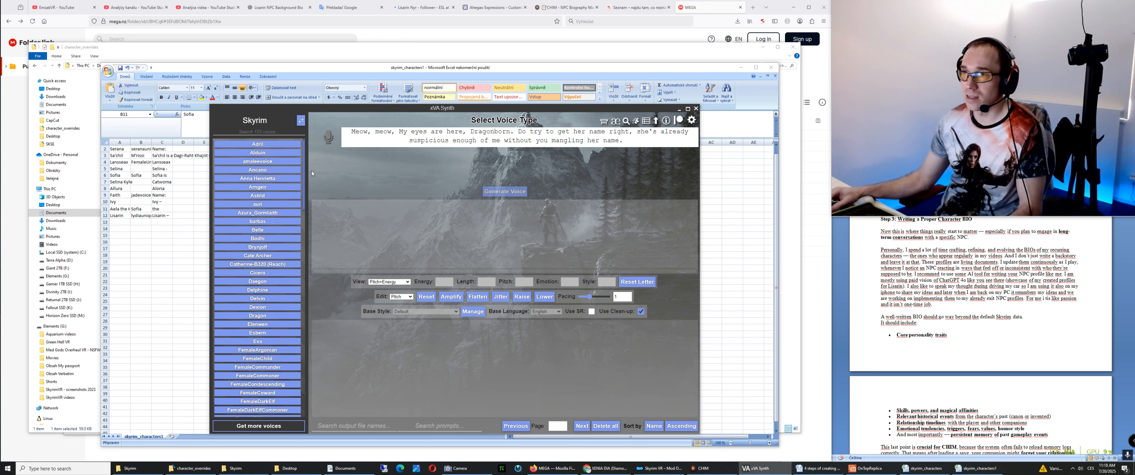
{"action": "left_click_drag", "start_coordinate": [364, 108], "coordinate": [394, 72]}
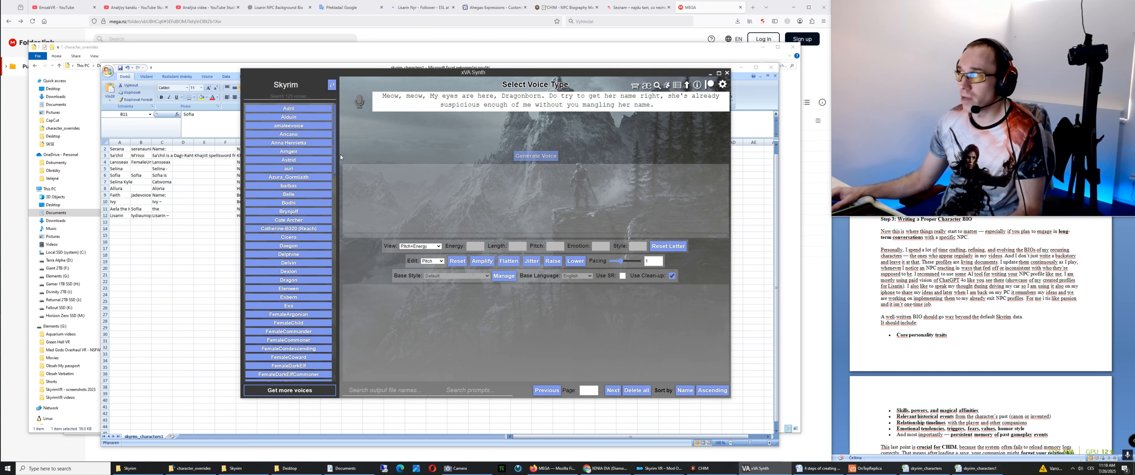
{"action": "scroll", "coordinate": [335, 206], "scroll_direction": "down", "scroll_amount": 5}
{"action": "scroll", "coordinate": [335, 206], "scroll_direction": "up", "scroll_amount": 2}
{"action": "left_click_drag", "start_coordinate": [336, 191], "coordinate": [342, 161]}
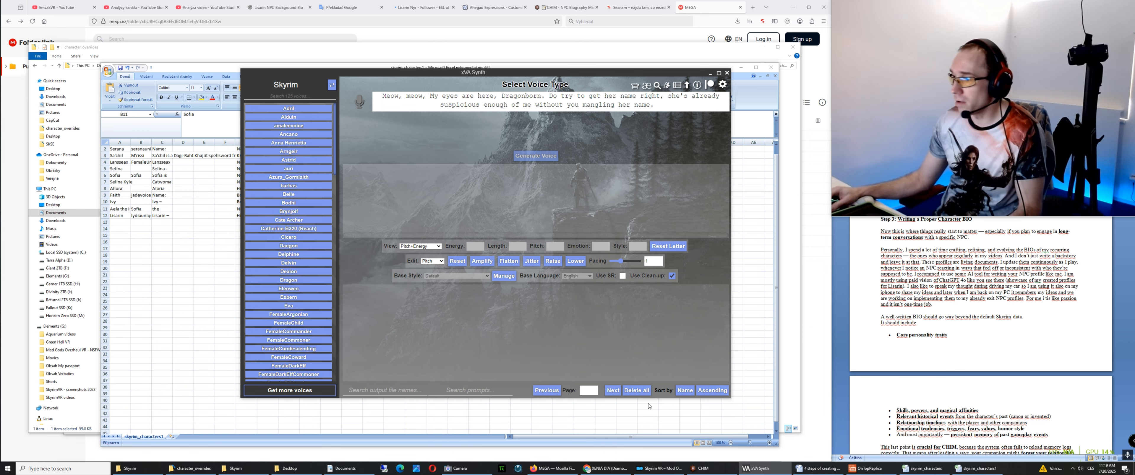
- Look up Aela the Huntress's default voice model in the original skyrim_characters workbook and highlight its name
{"action": "left_click", "coordinate": [923, 468]}
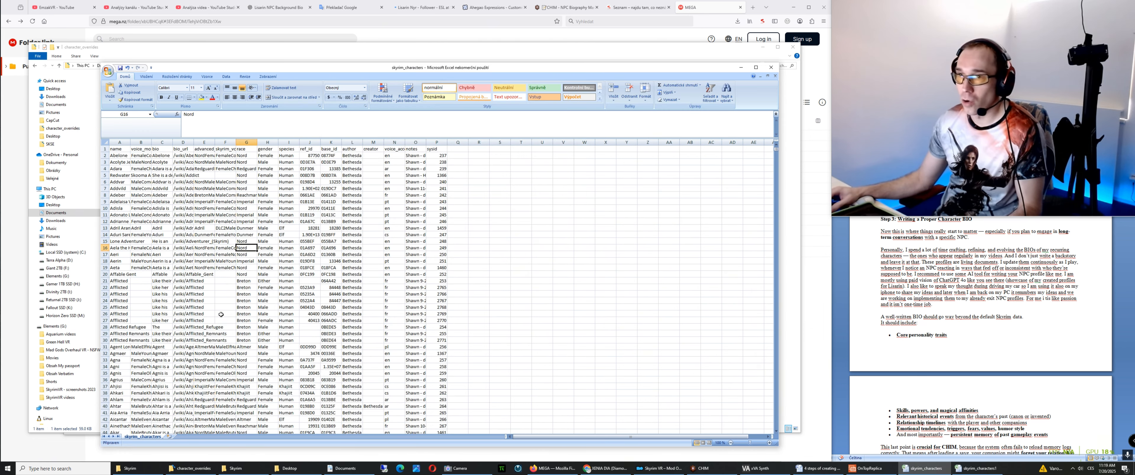
{"action": "left_click", "coordinate": [147, 248]}
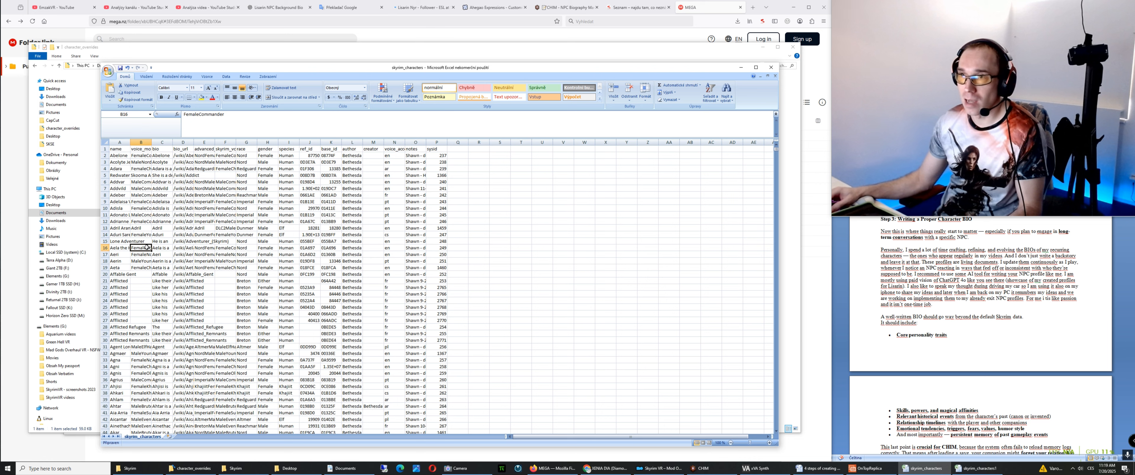
{"action": "double_click", "coordinate": [235, 116]}
{"action": "left_click_drag", "start_coordinate": [235, 116], "coordinate": [187, 114]}
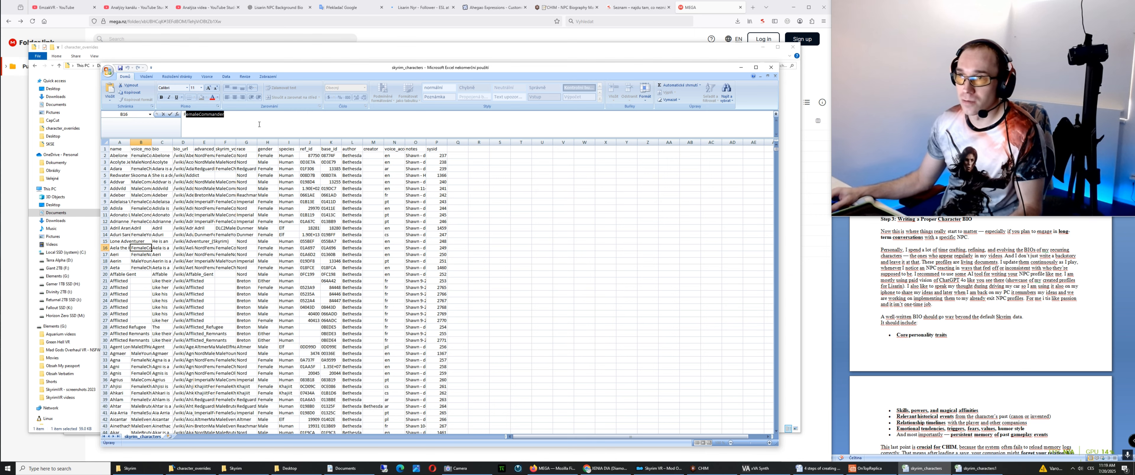
{"action": "key", "text": "Escape"}
- Return to xVA Synth, load the FemaleCommander voice model and generate the existing "Meow, meow" sample line with it
{"action": "key", "text": "alt+Tab"}
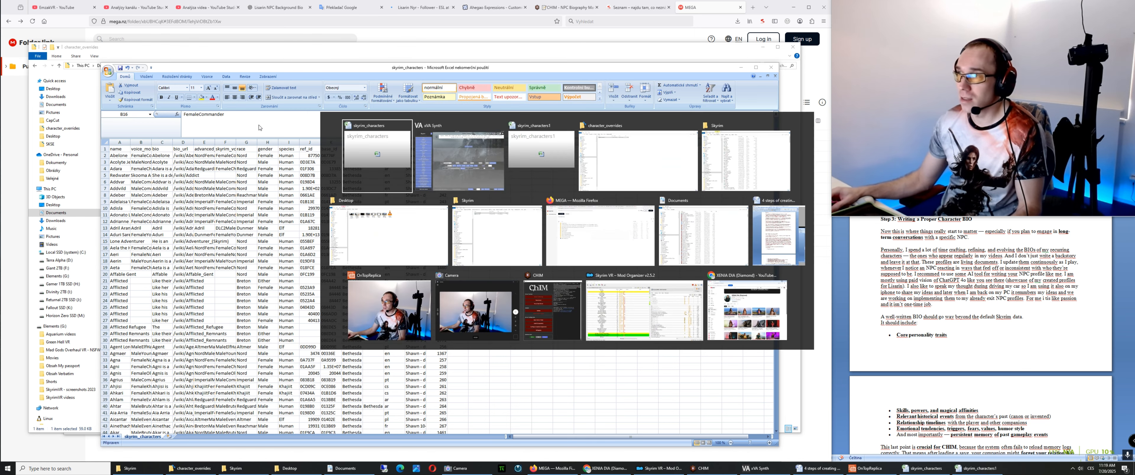
{"action": "scroll", "coordinate": [335, 168], "scroll_direction": "down", "scroll_amount": 4}
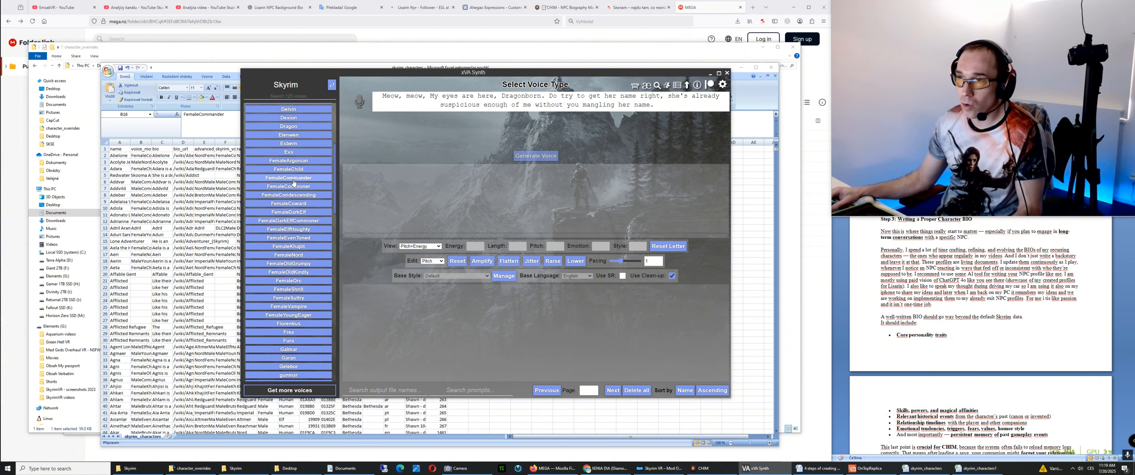
{"action": "left_click", "coordinate": [291, 178]}
{"action": "left_click", "coordinate": [531, 157]}
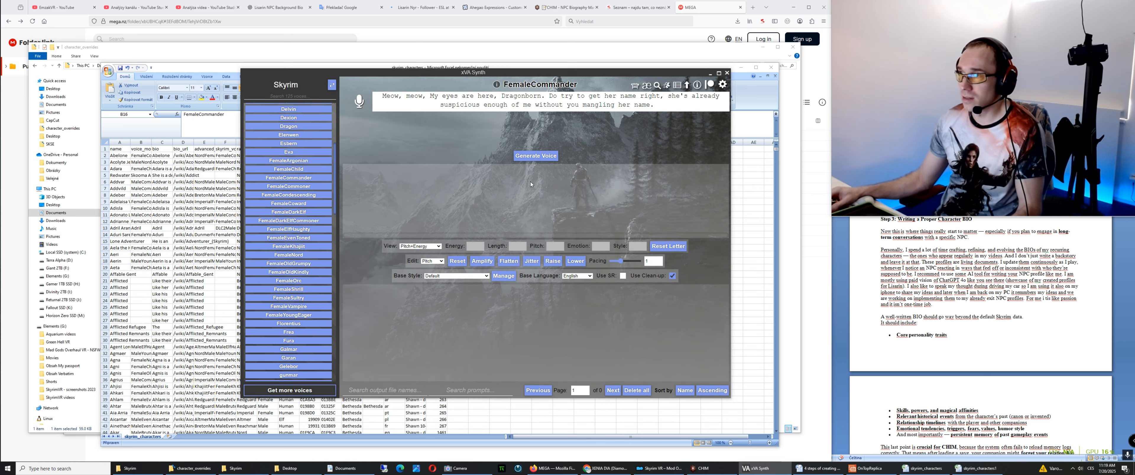
{"action": "left_click", "coordinate": [544, 157]}
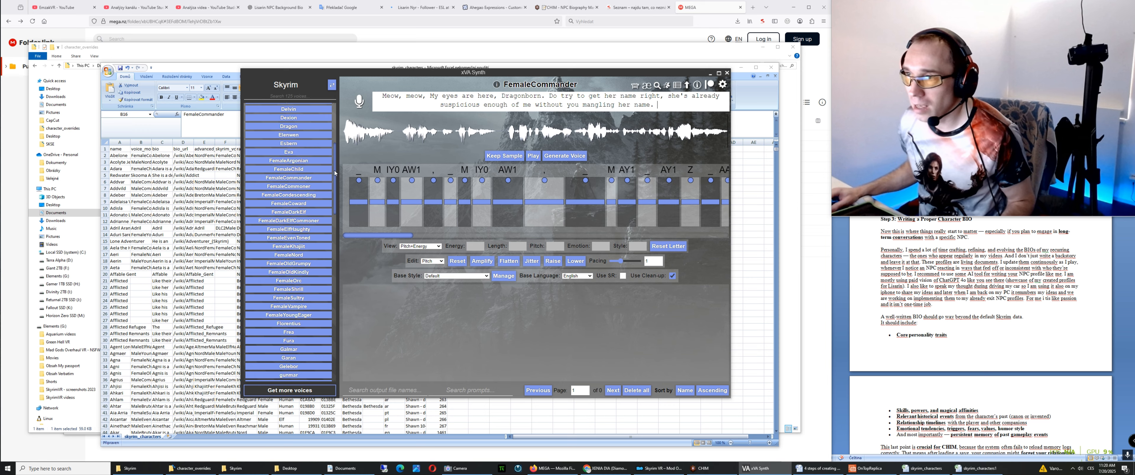
- Find the sofia voice in the Skyrim voice list and load its model
{"action": "scroll", "coordinate": [328, 270], "scroll_direction": "down", "scroll_amount": 10}
{"action": "scroll", "coordinate": [329, 271], "scroll_direction": "down", "scroll_amount": 10}
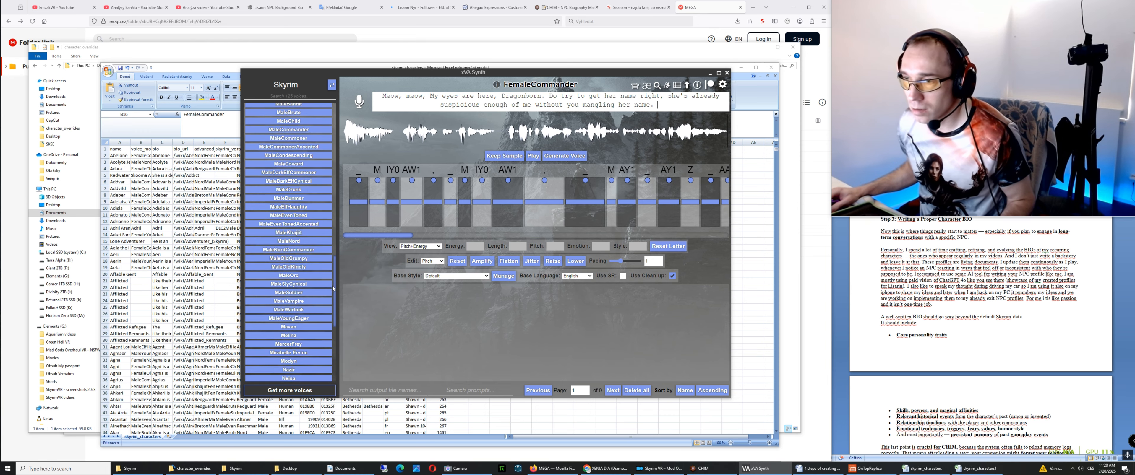
{"action": "scroll", "coordinate": [326, 321], "scroll_direction": "down", "scroll_amount": 3}
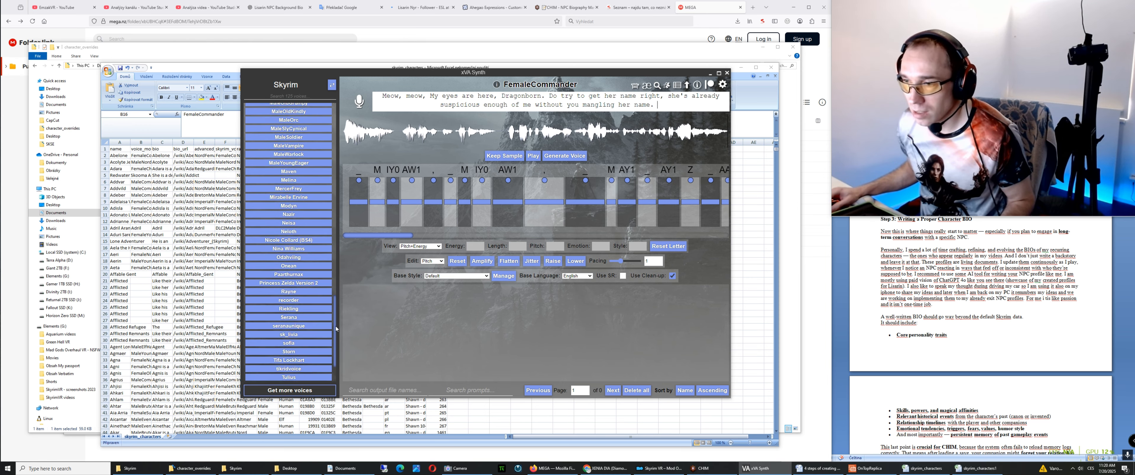
{"action": "left_click", "coordinate": [297, 318]}
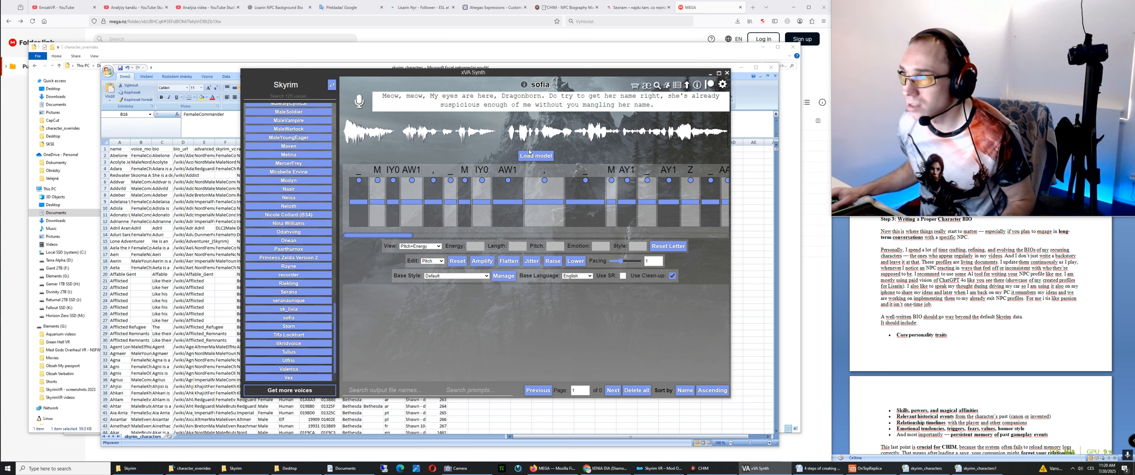
{"action": "left_click", "coordinate": [536, 156]}
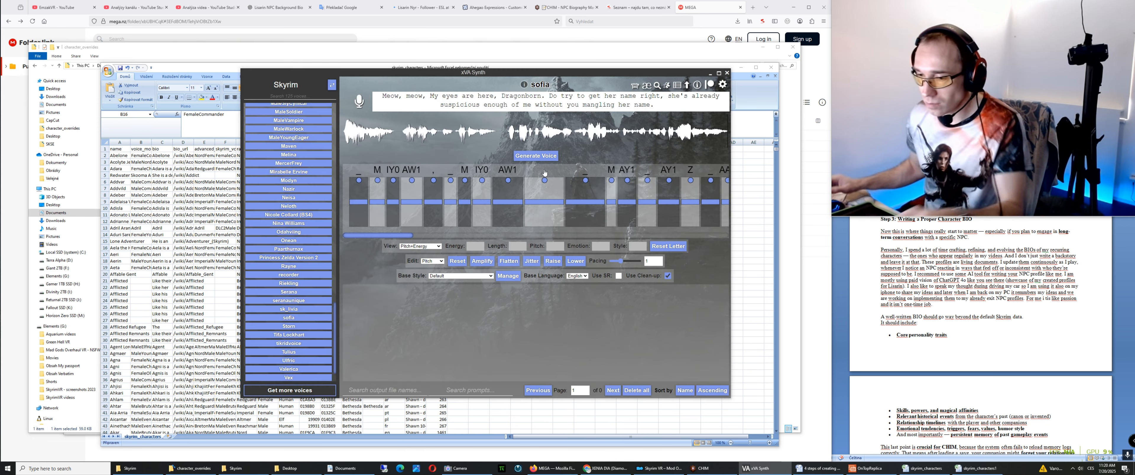
- Generate the existing "Meow, meow" sample line with the sofia voice and move the xVA Synth window higher on the screen
{"action": "left_click", "coordinate": [543, 157]}
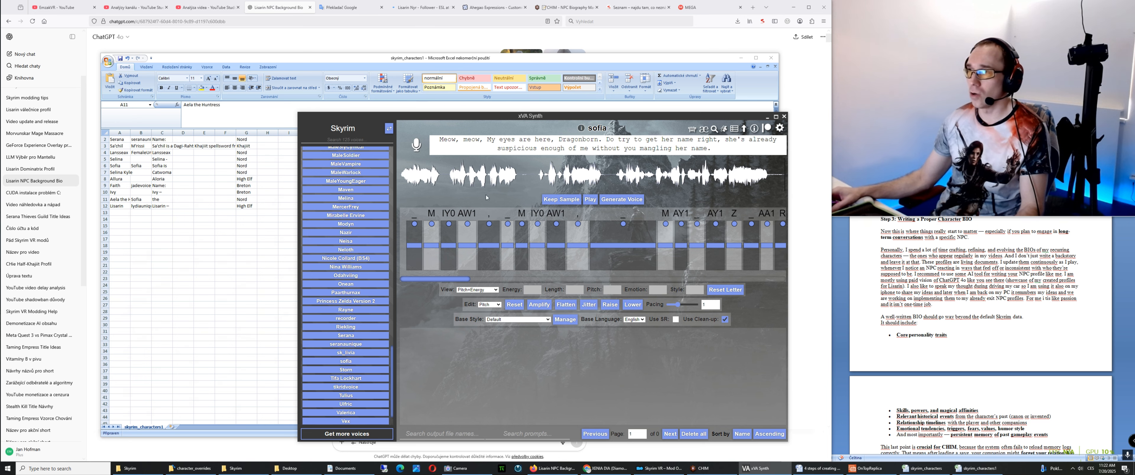
{"action": "left_click_drag", "start_coordinate": [591, 119], "coordinate": [540, 98]}
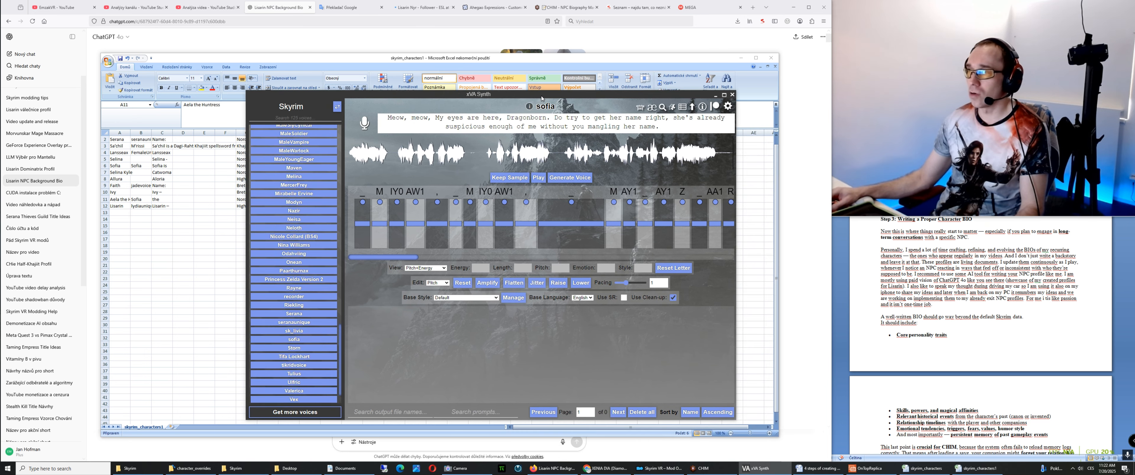
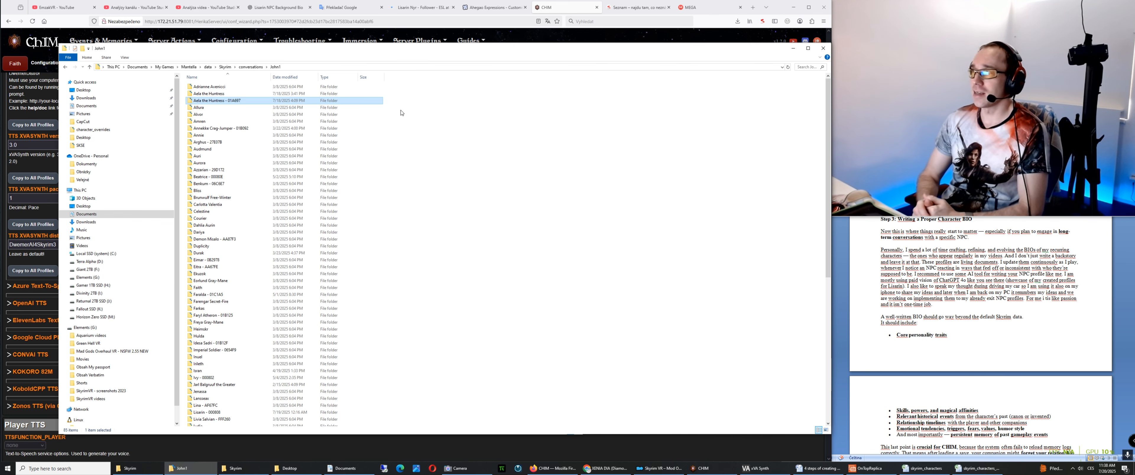
- Look at the Lisarin Nyr - Follower mod page and the Mod Organizer mod list, ending in the John1 conversations folder
{"action": "left_click", "coordinate": [422, 7]}
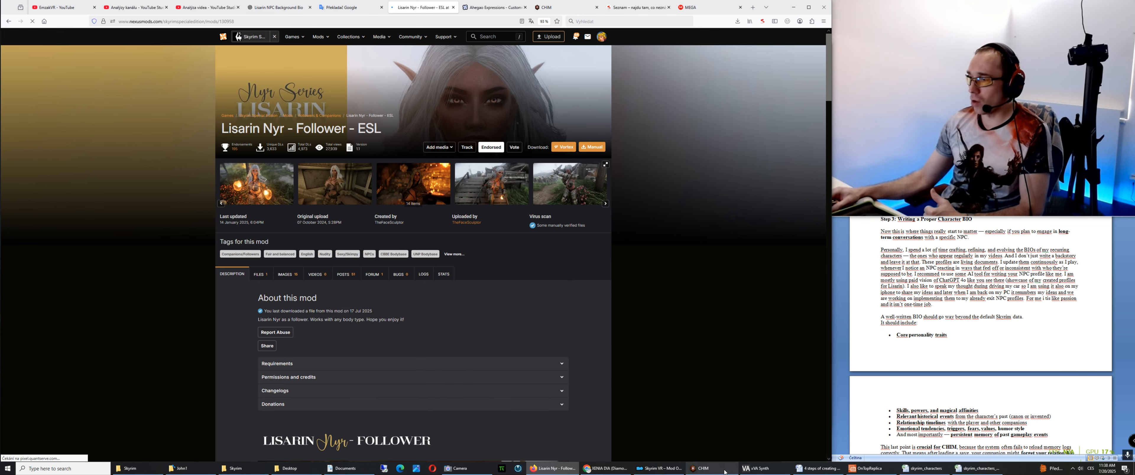
{"action": "left_click", "coordinate": [660, 469]}
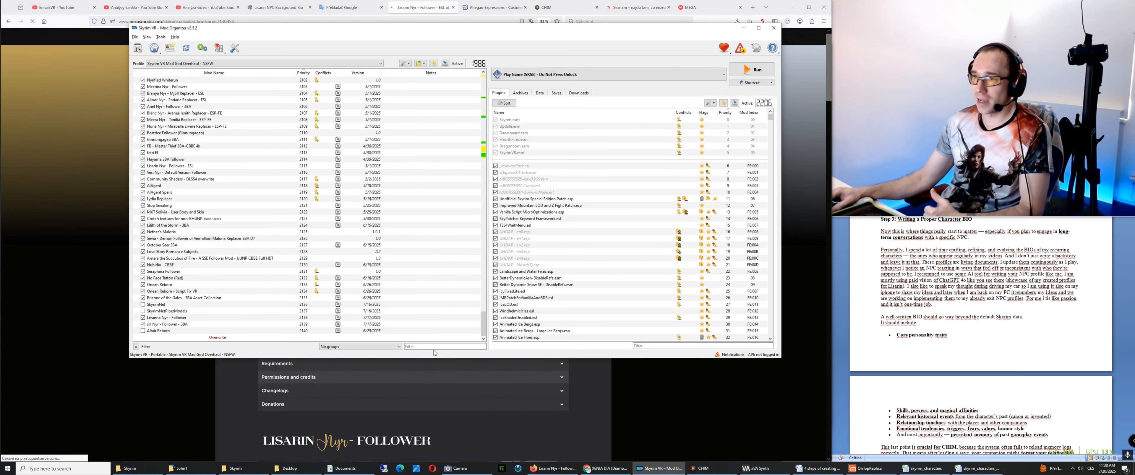
{"action": "left_click", "coordinate": [182, 469]}
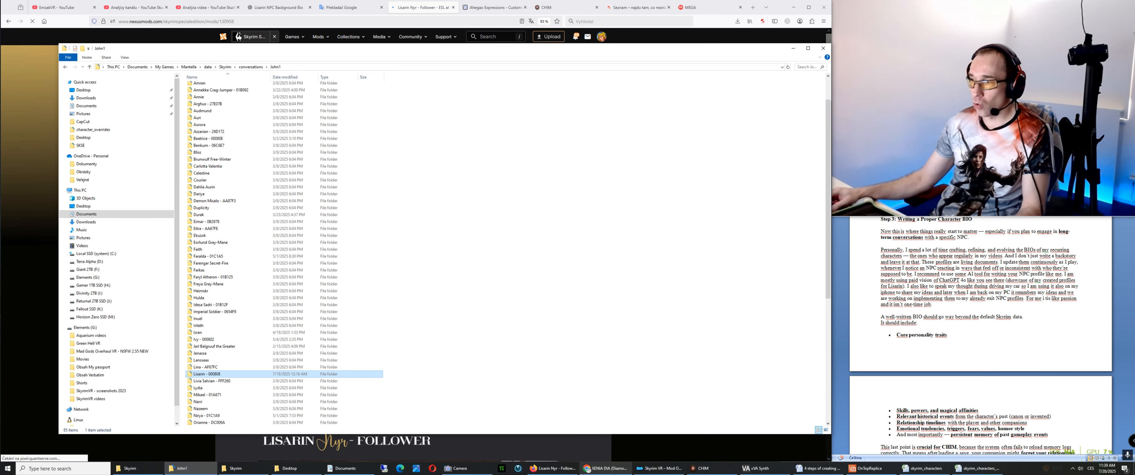
- Try to open the skyrim_characters file in character_overrides and close the Piper voice model names workbook
{"action": "left_click", "coordinate": [236, 468]}
{"action": "double_click", "coordinate": [221, 88]}
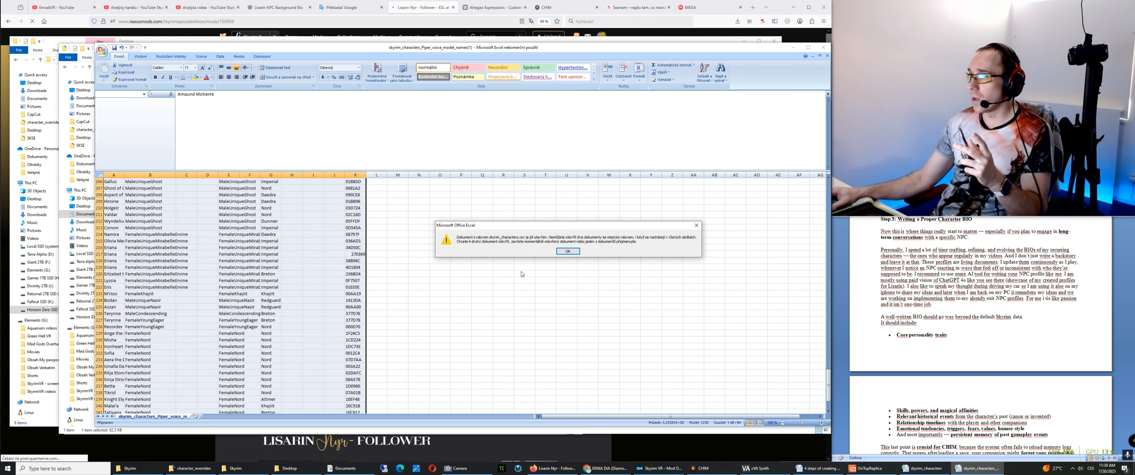
{"action": "left_click", "coordinate": [696, 226]}
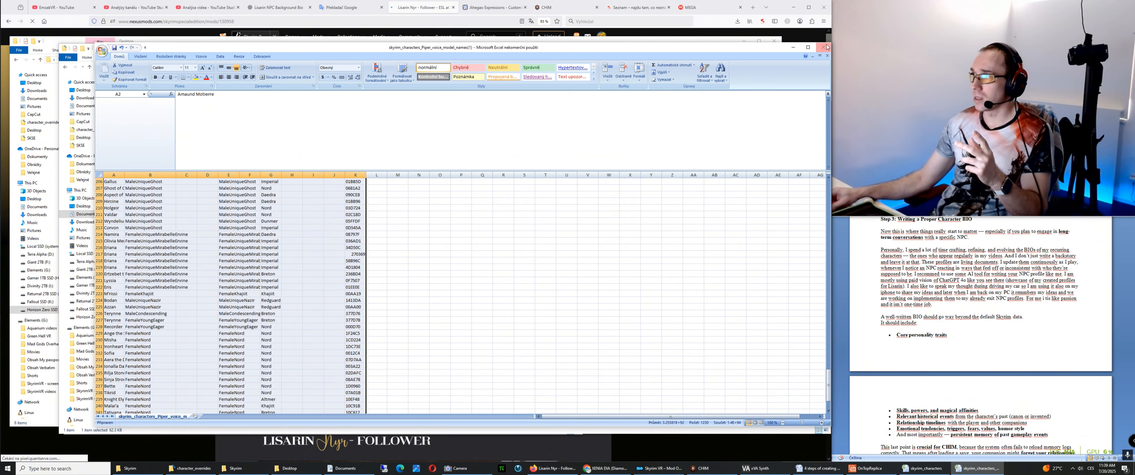
{"action": "left_click", "coordinate": [826, 56]}
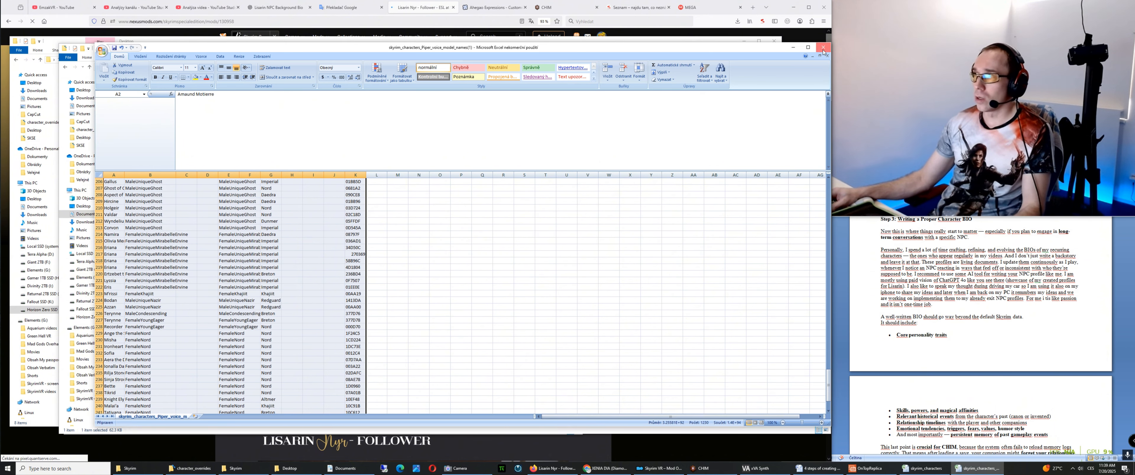
{"action": "left_click", "coordinate": [567, 251]}
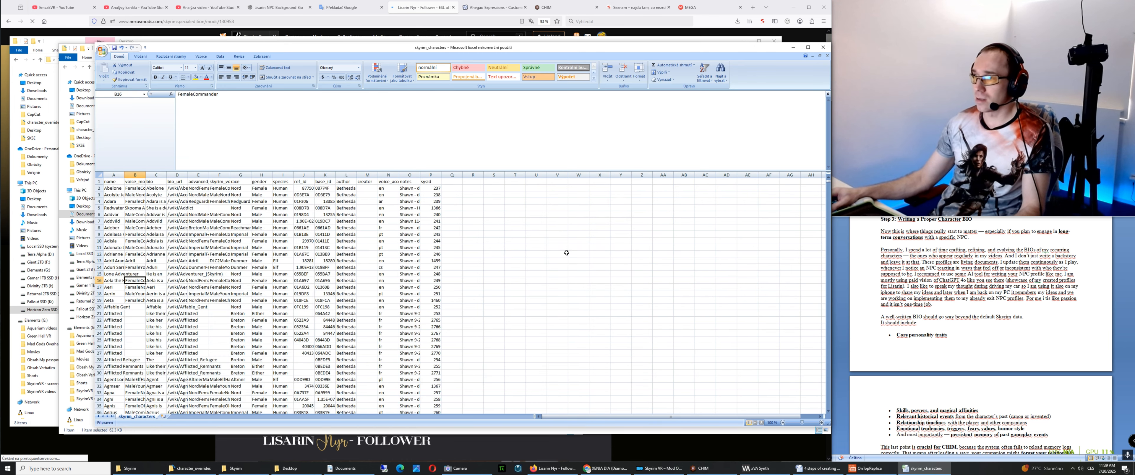
- Rename the skyrim_characters file in the character_overrides folder to skyrim_characters1 and open it in Excel
{"action": "key", "text": "alt+Tab"}
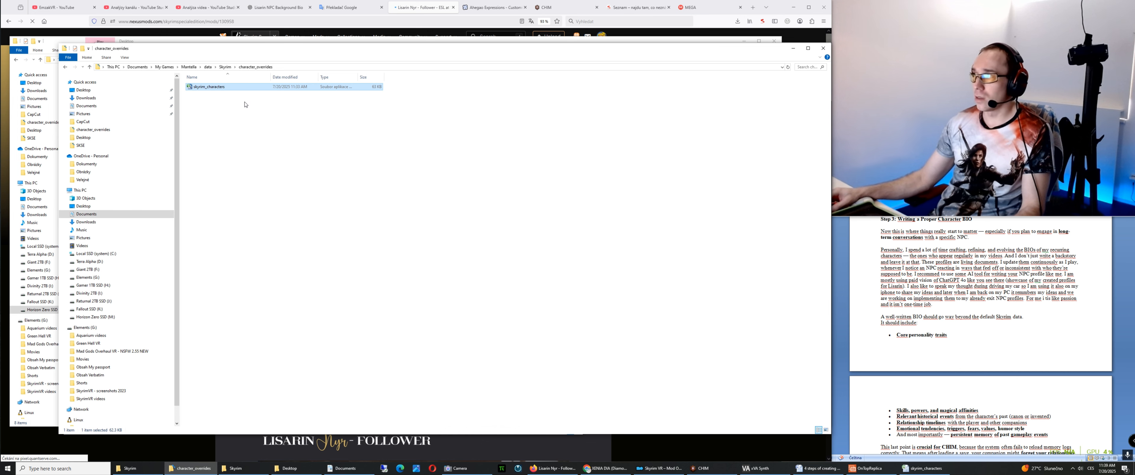
{"action": "left_click", "coordinate": [219, 86]}
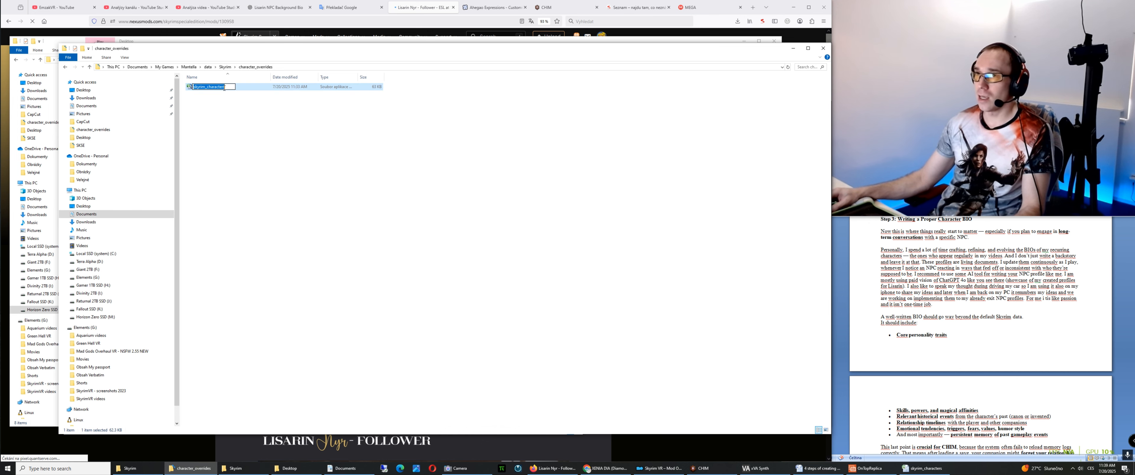
{"action": "key", "text": "End"}
{"action": "type", "text": "1"}
{"action": "key", "text": "Return"}
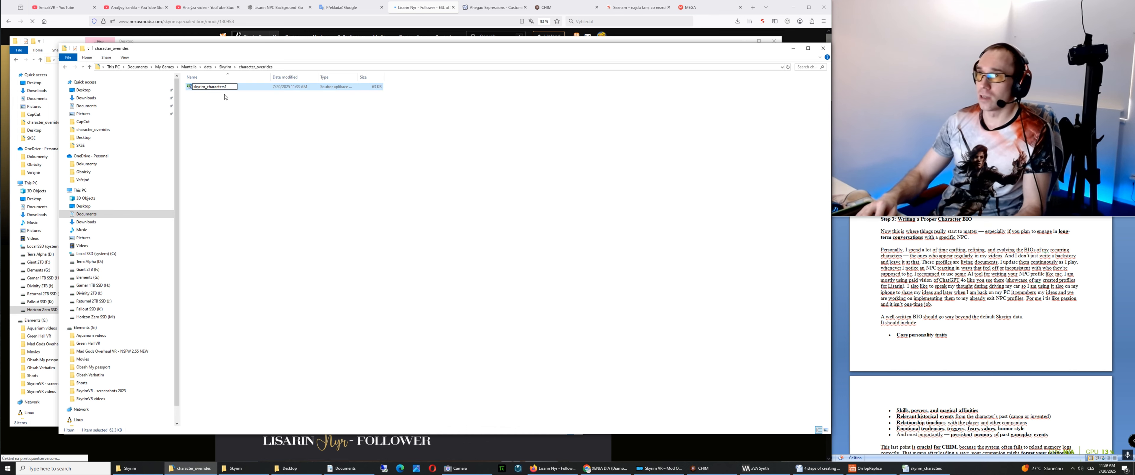
{"action": "double_click", "coordinate": [219, 87]}
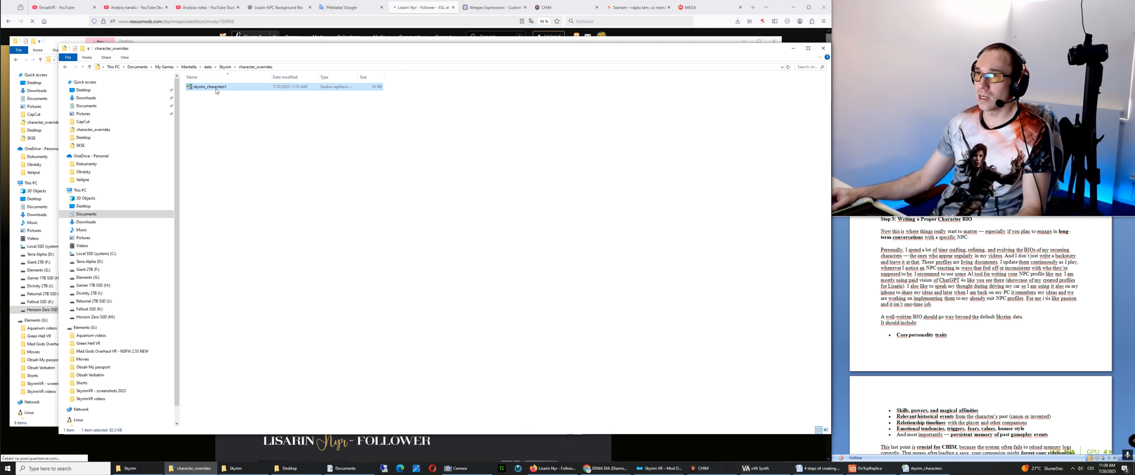
- Highlight Lisarin's entry in row 12, from the name column through base_id
{"action": "left_click", "coordinate": [113, 254]}
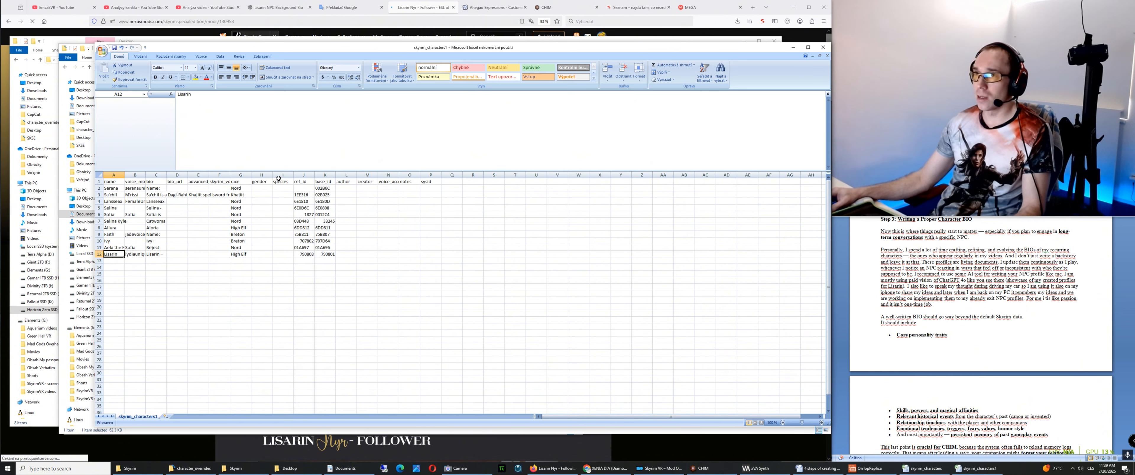
{"action": "left_click_drag", "start_coordinate": [322, 252], "coordinate": [118, 258]}
{"action": "left_click", "coordinate": [326, 254]}
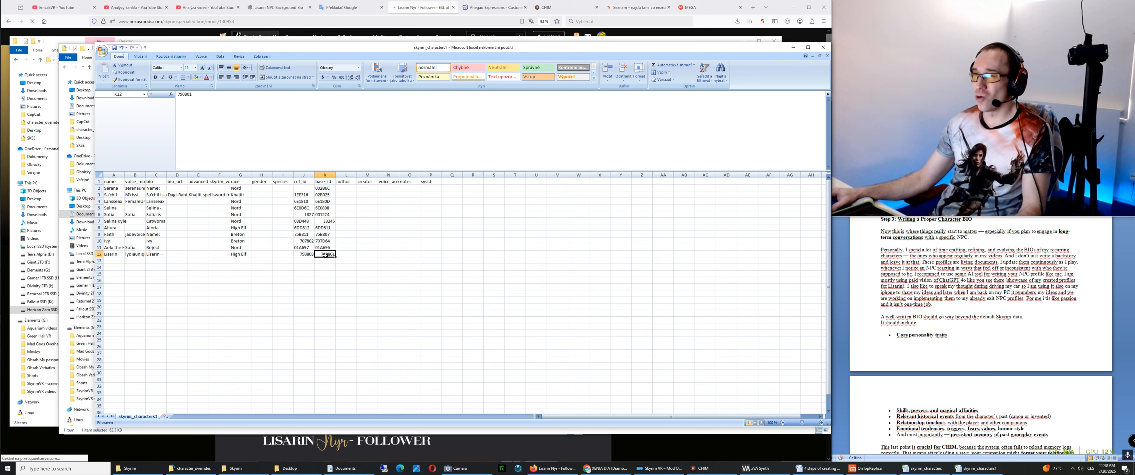
{"action": "key", "text": "Left"}
{"action": "left_click_drag", "start_coordinate": [323, 254], "coordinate": [111, 251]}
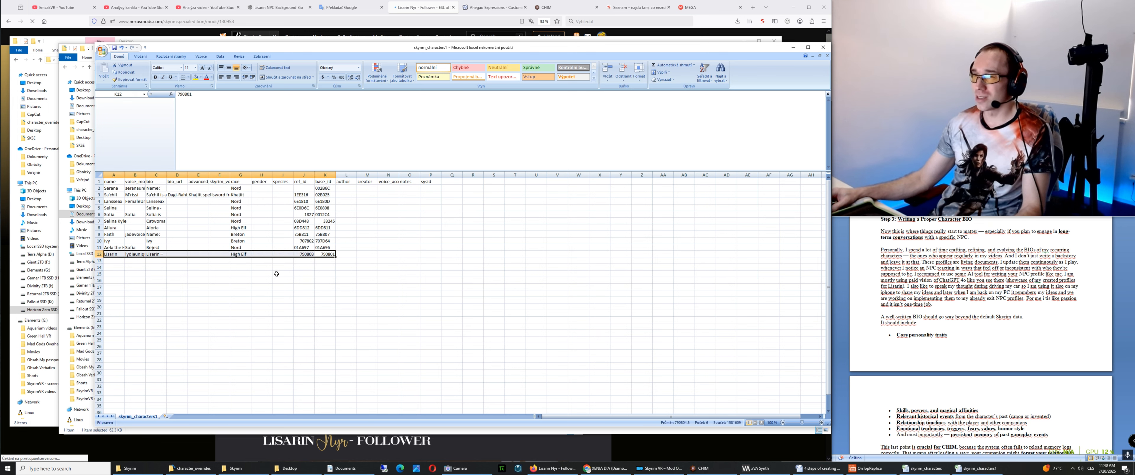
{"action": "left_click", "coordinate": [198, 247]}
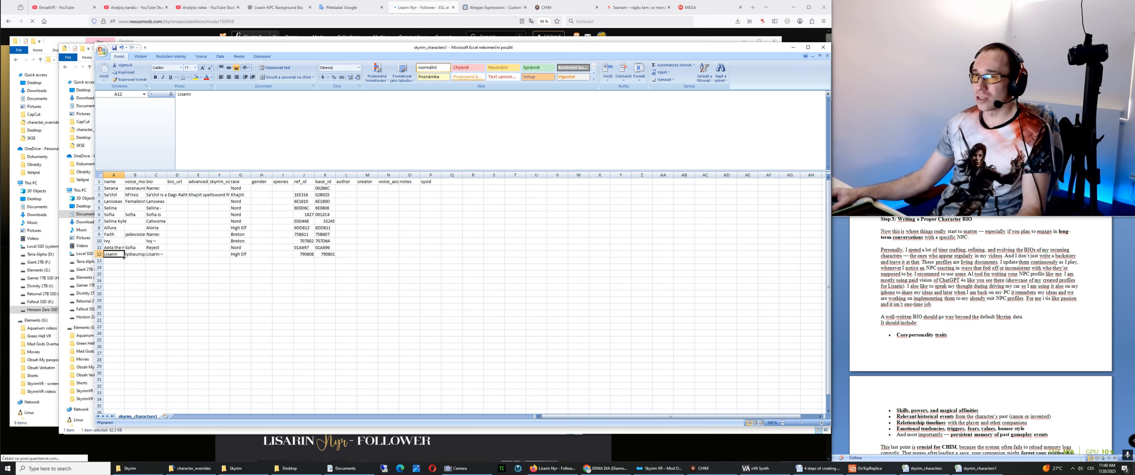
- Examine Lisarin's name, voice model and full bio text in row 12 of the overrides sheet
{"action": "left_click", "coordinate": [135, 254]}
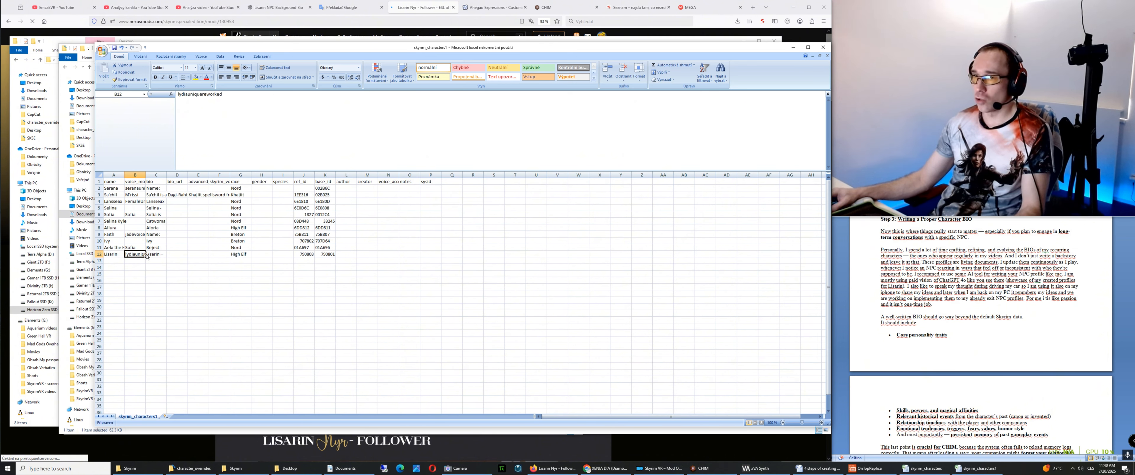
{"action": "left_click", "coordinate": [156, 255]}
{"action": "left_click", "coordinate": [137, 254]}
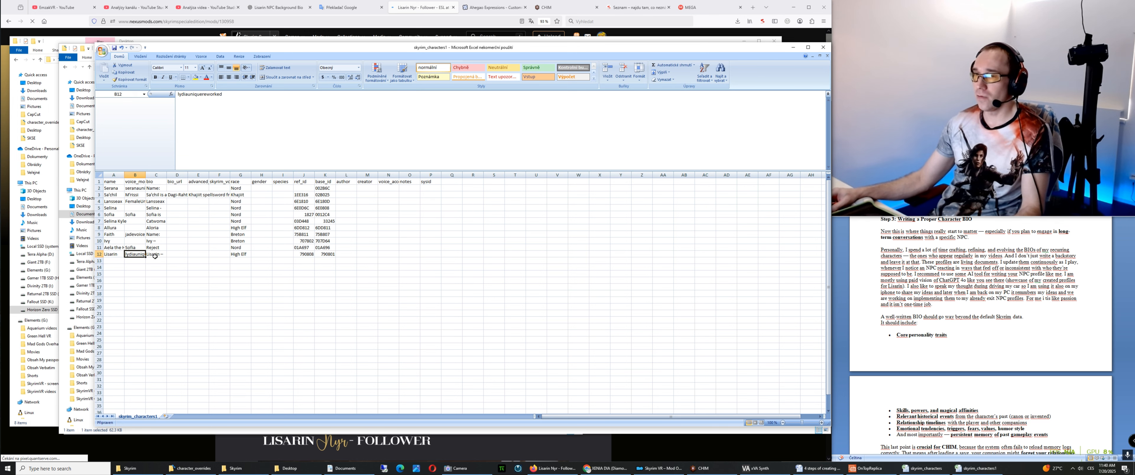
{"action": "left_click", "coordinate": [156, 256]}
{"action": "left_click", "coordinate": [142, 255]}
{"action": "left_click", "coordinate": [153, 255]}
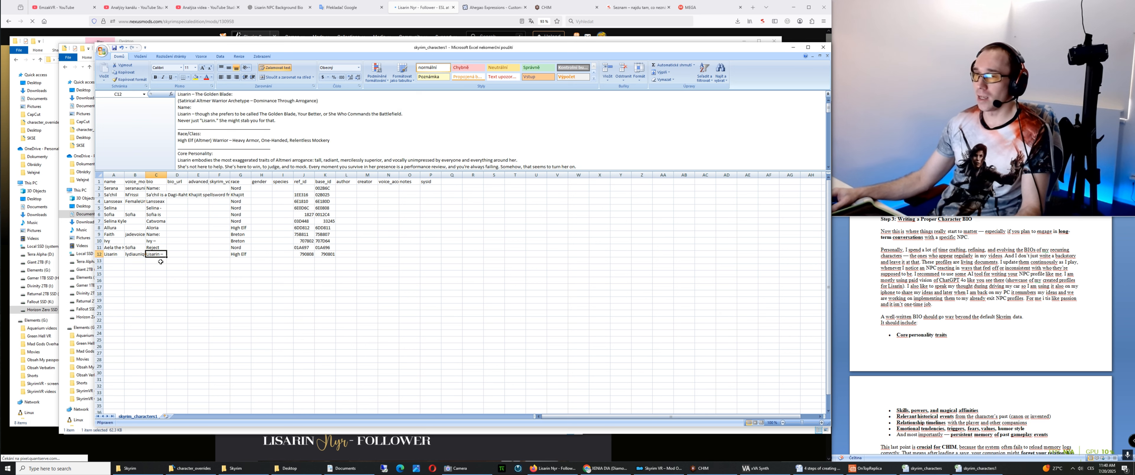
{"action": "left_click", "coordinate": [135, 254]}
{"action": "left_click", "coordinate": [176, 255]}
{"action": "left_click", "coordinate": [158, 255]}
{"action": "left_click", "coordinate": [138, 254]}
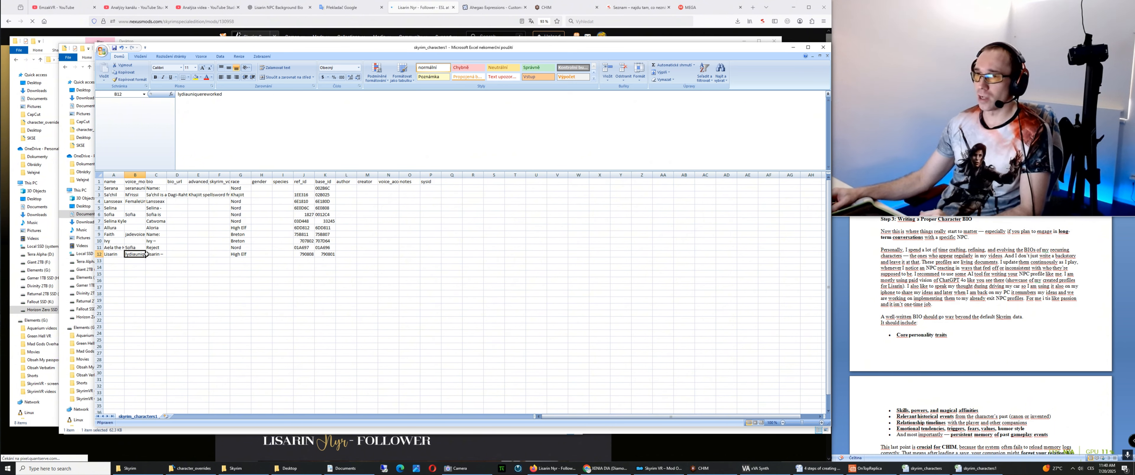
{"action": "left_click", "coordinate": [117, 254]}
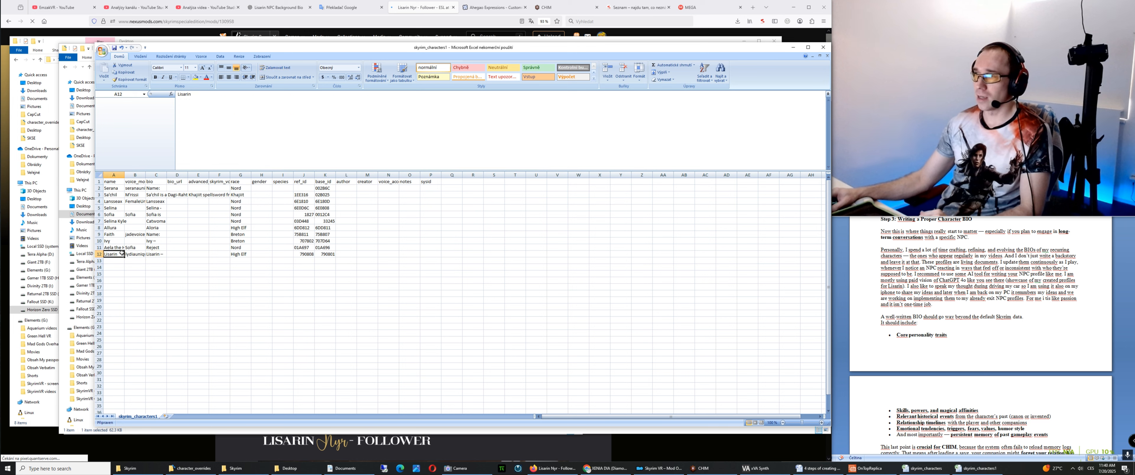
{"action": "left_click", "coordinate": [156, 253]}
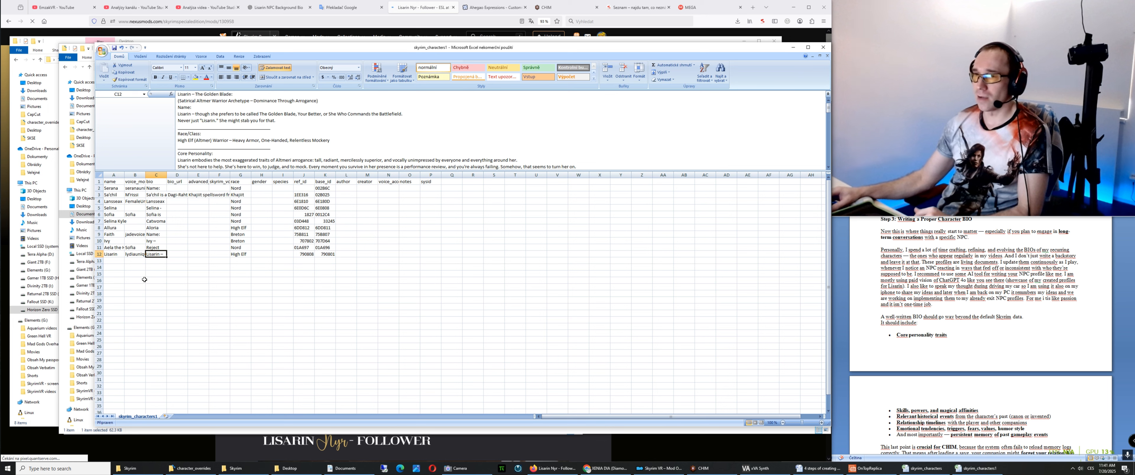
{"action": "key", "text": "Left"}
{"action": "left_click", "coordinate": [156, 252]}
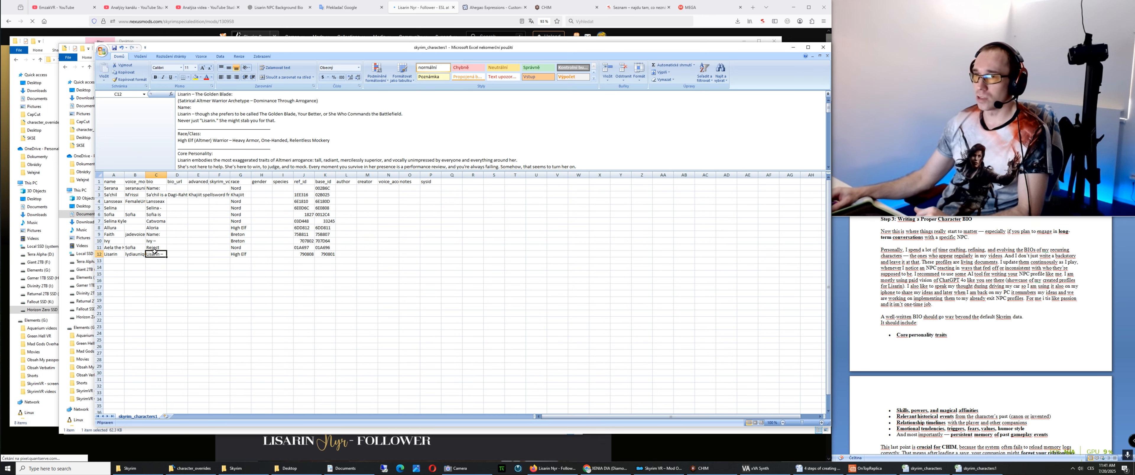
- Examine Lisarin's race, ref_id and base_id cells in row 12, and close the skyrim_characters1 workbook
{"action": "left_click", "coordinate": [239, 248]}
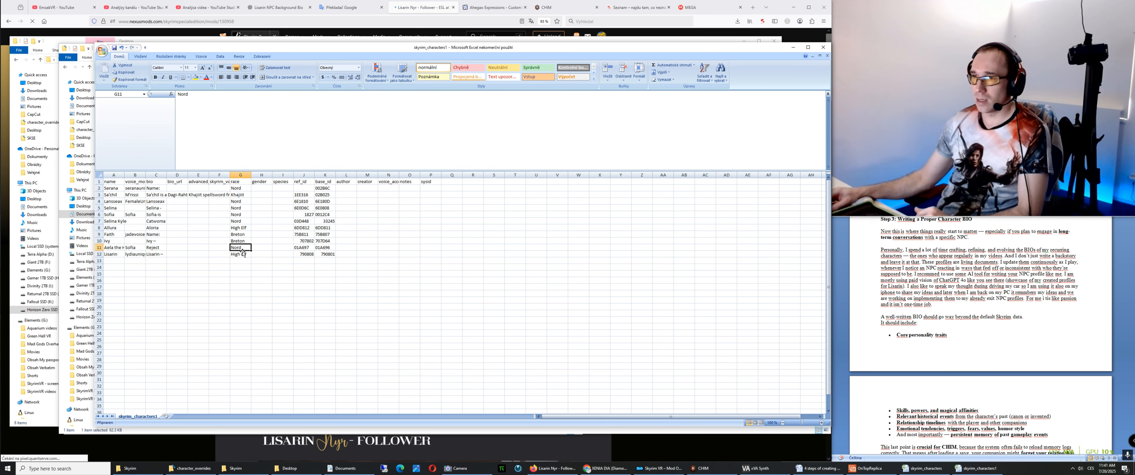
{"action": "left_click", "coordinate": [247, 254]}
{"action": "left_click_drag", "start_coordinate": [312, 254], "coordinate": [328, 256]}
{"action": "left_click", "coordinate": [310, 253]}
{"action": "left_click", "coordinate": [321, 253]}
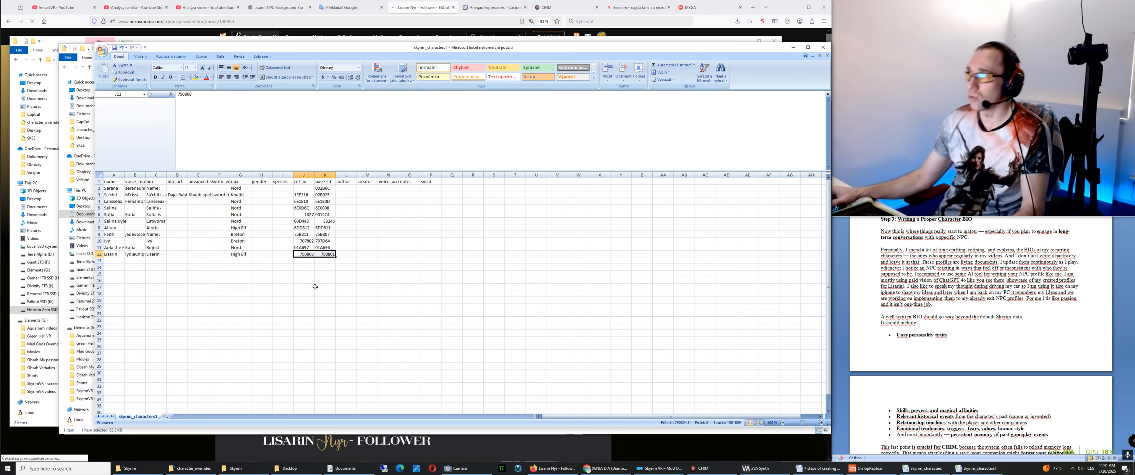
{"action": "left_click", "coordinate": [304, 280]}
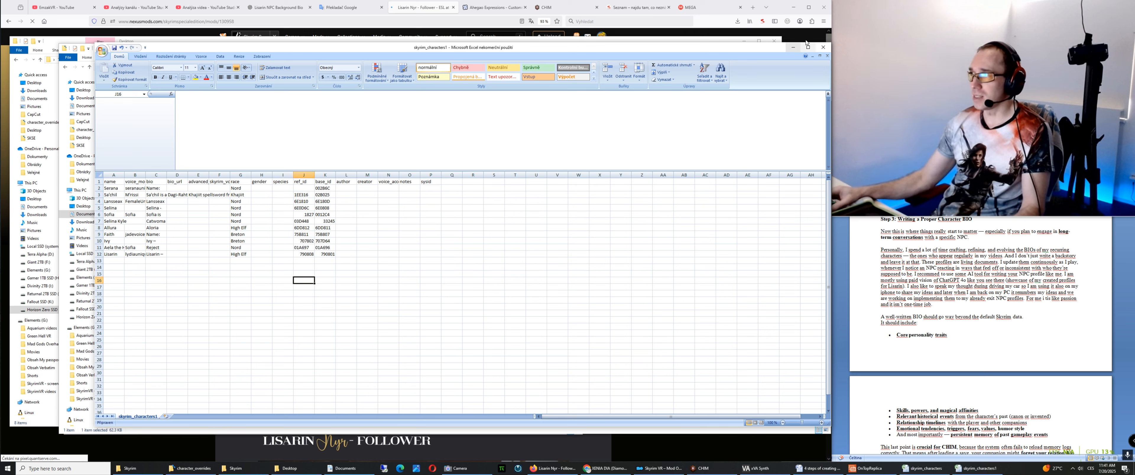
{"action": "left_click", "coordinate": [823, 47]}
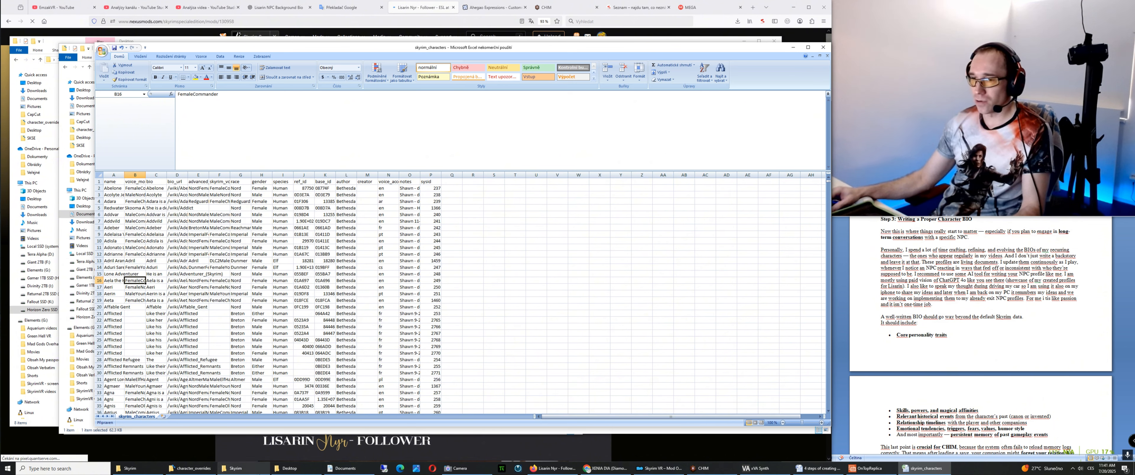
- Open Lisarin's big-sister BIO document from the Documents folder in Word and enlarge its window to nearly full screen height
{"action": "mouse_move", "coordinate": [225, 471]}
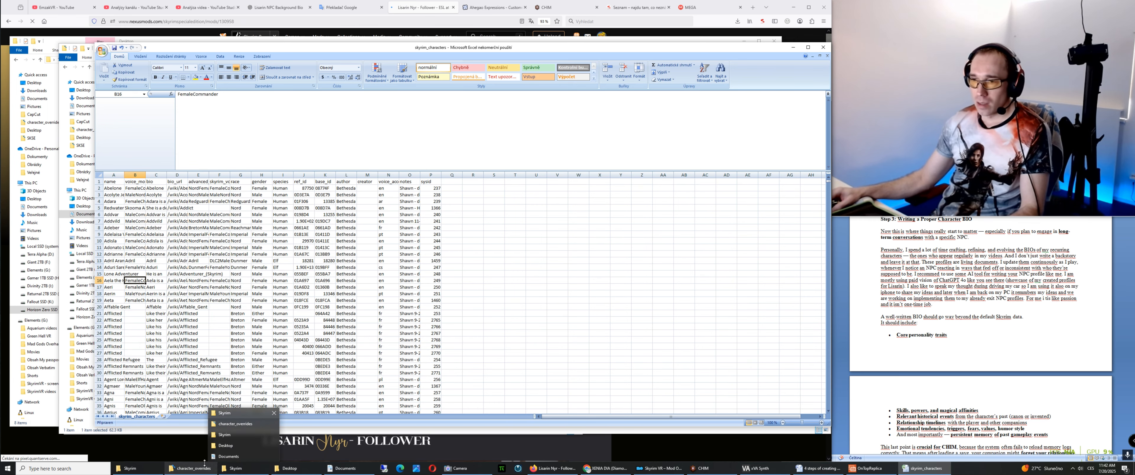
{"action": "left_click", "coordinate": [336, 470]}
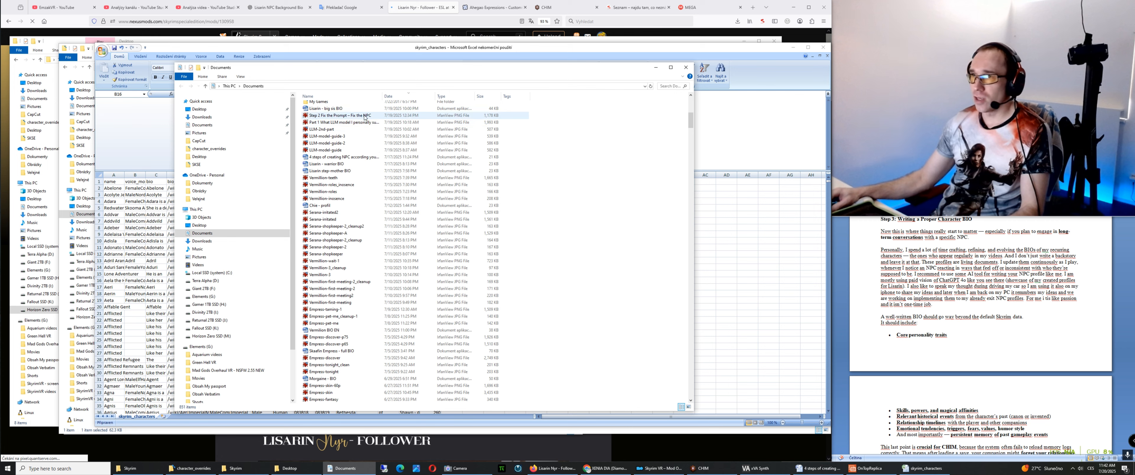
{"action": "double_click", "coordinate": [326, 109]}
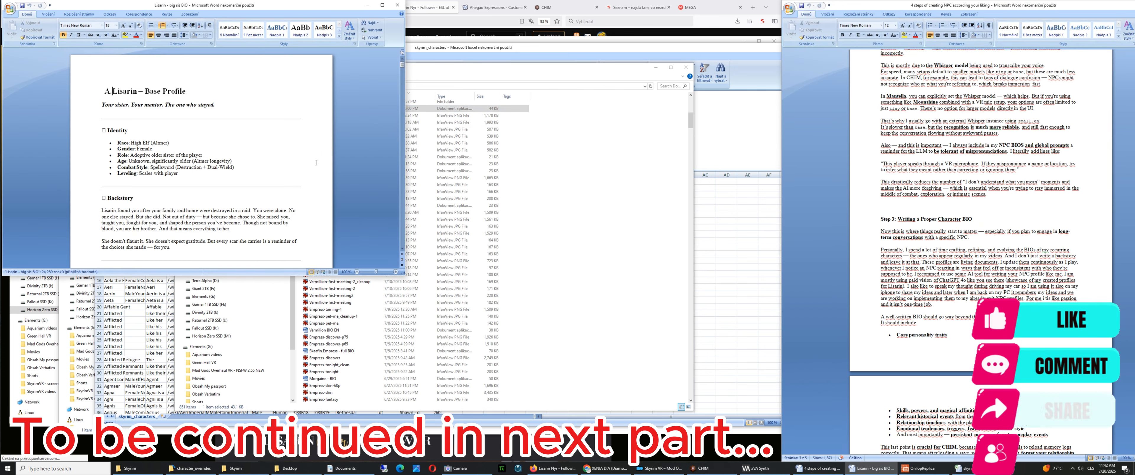
{"action": "left_click_drag", "start_coordinate": [293, 276], "coordinate": [278, 461]}
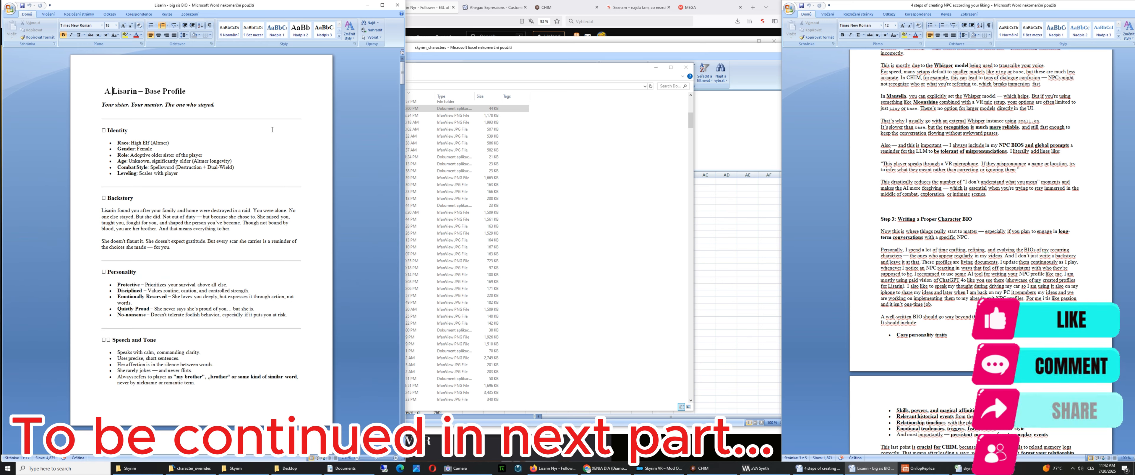